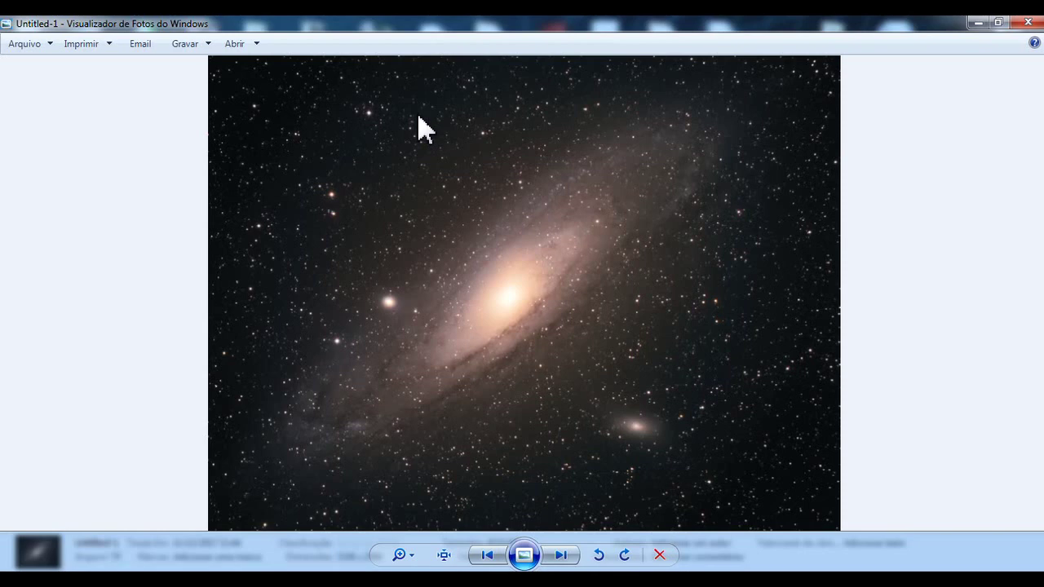
# - Flip between the processed Untitled-3 and the original Untitled-1 galaxy photos, then close Photo Viewer
pyautogui.press('Right')
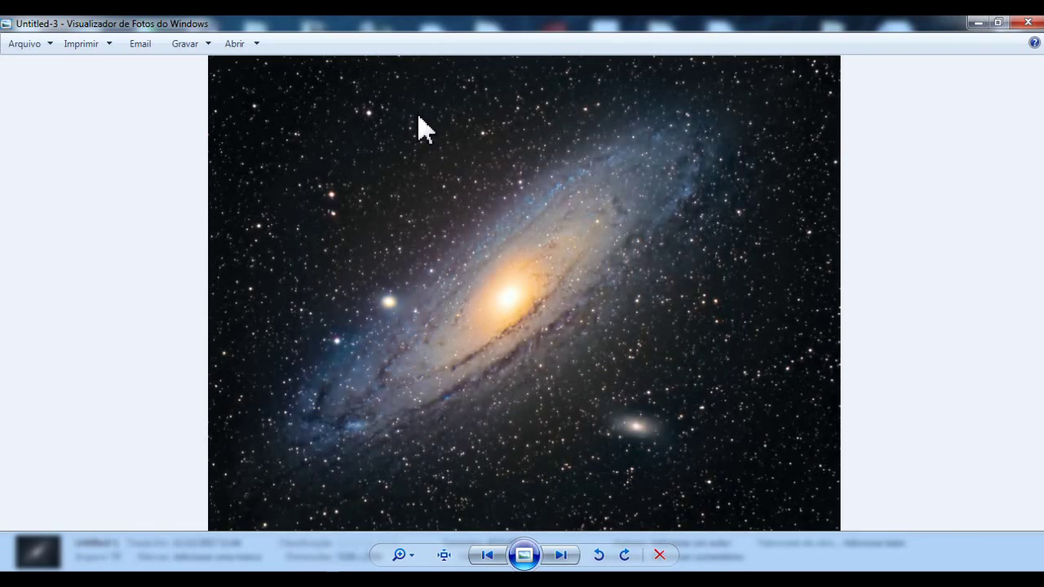
pyautogui.press('Left')
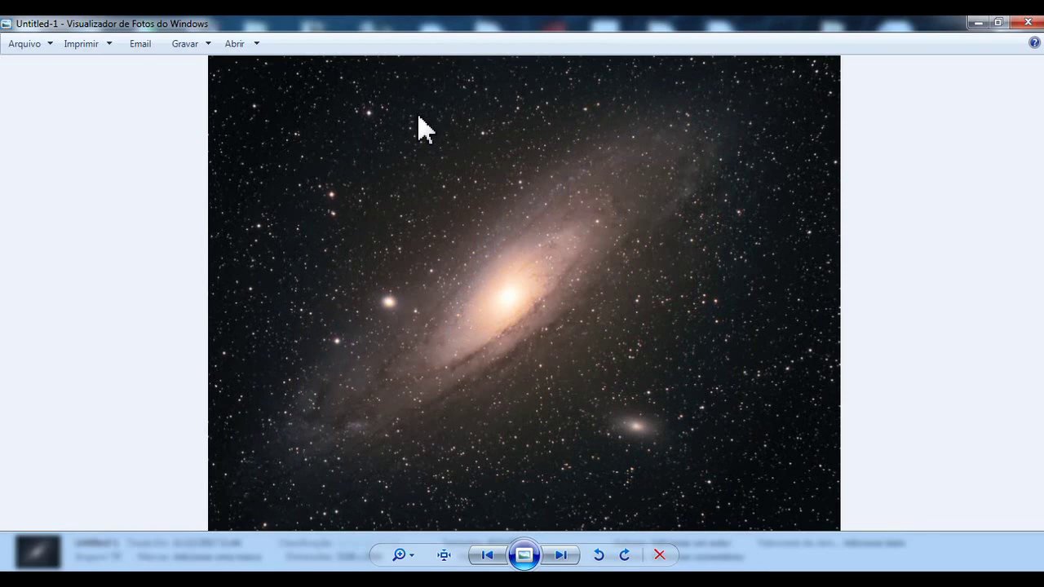
pyautogui.hotkey('alt', 'F4')
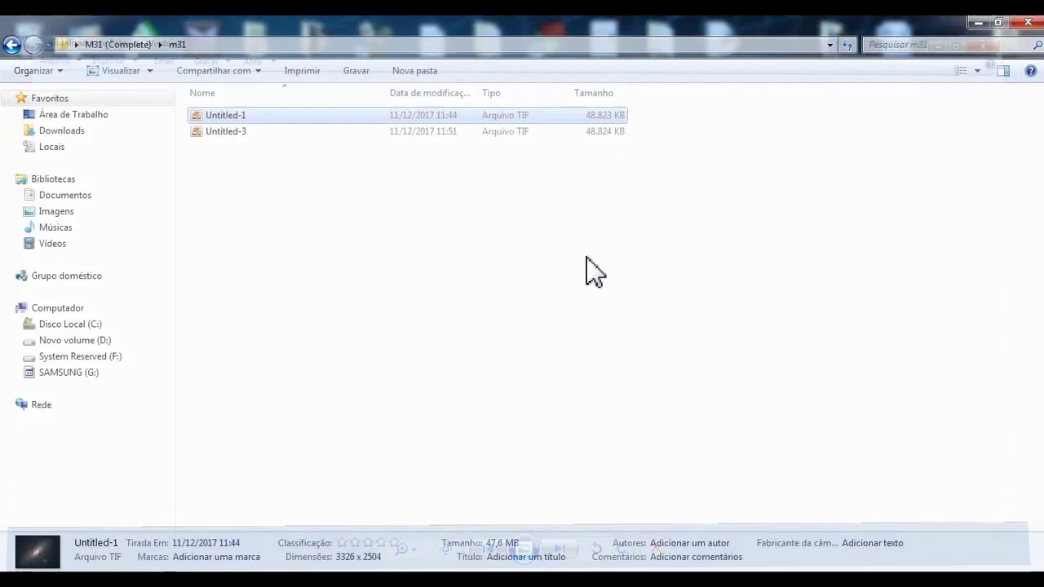
# - Open Untitled-1.tif in Adobe Photoshop CS6 from its Explorer context menu
pyautogui.rightClick(255, 115)
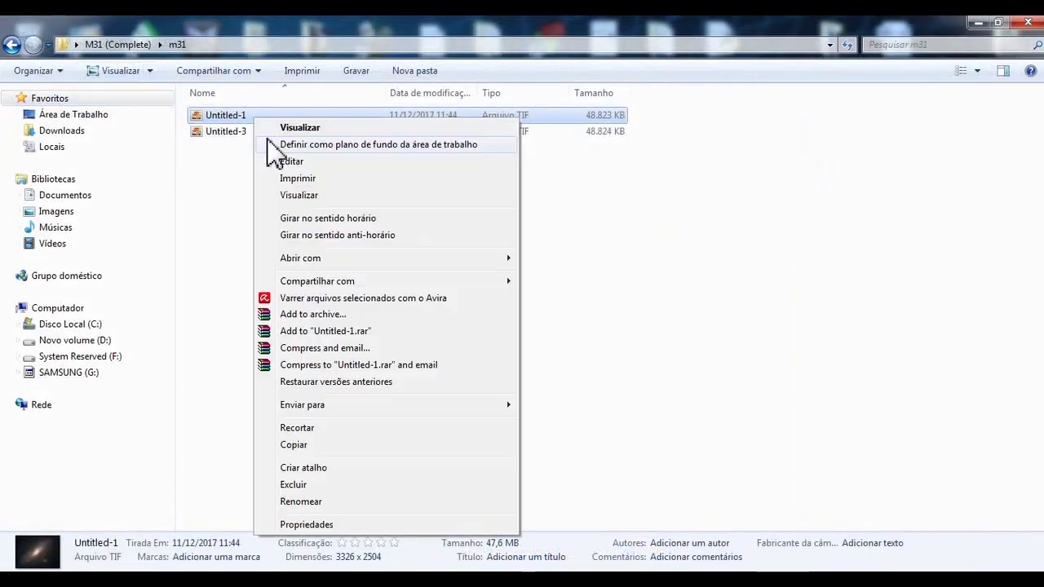
pyautogui.click(618, 261)
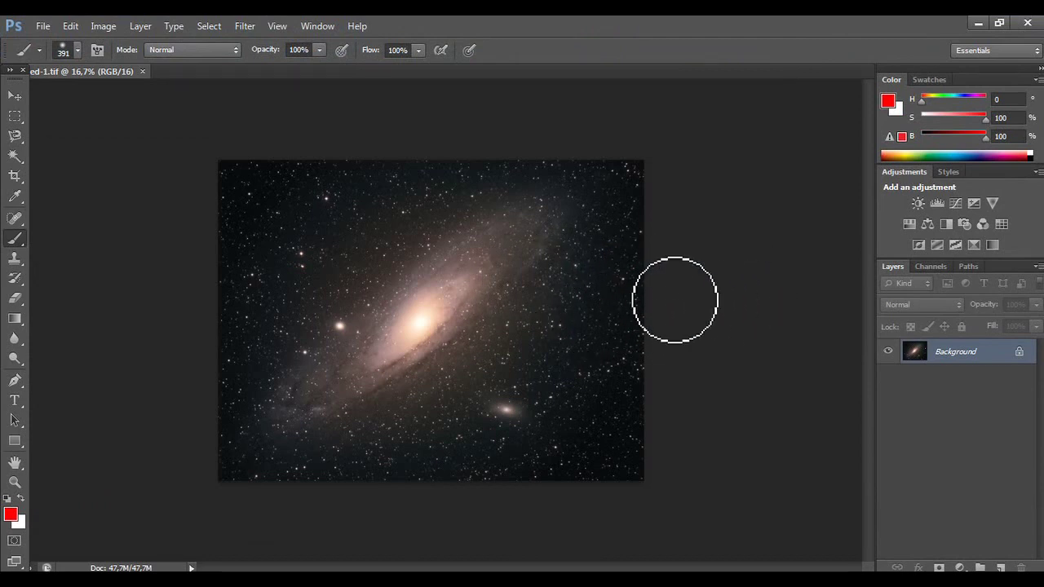
# - Replace a discarded Brightness/Contrast layer with Levels, sampling the sky as black and the core as white
pyautogui.click(918, 204)
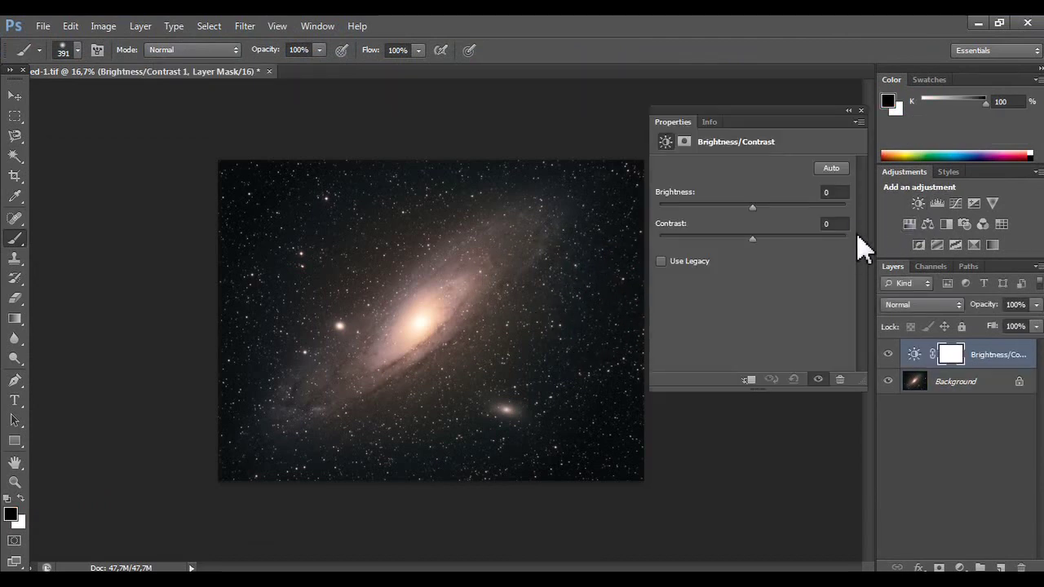
pyautogui.click(859, 122)
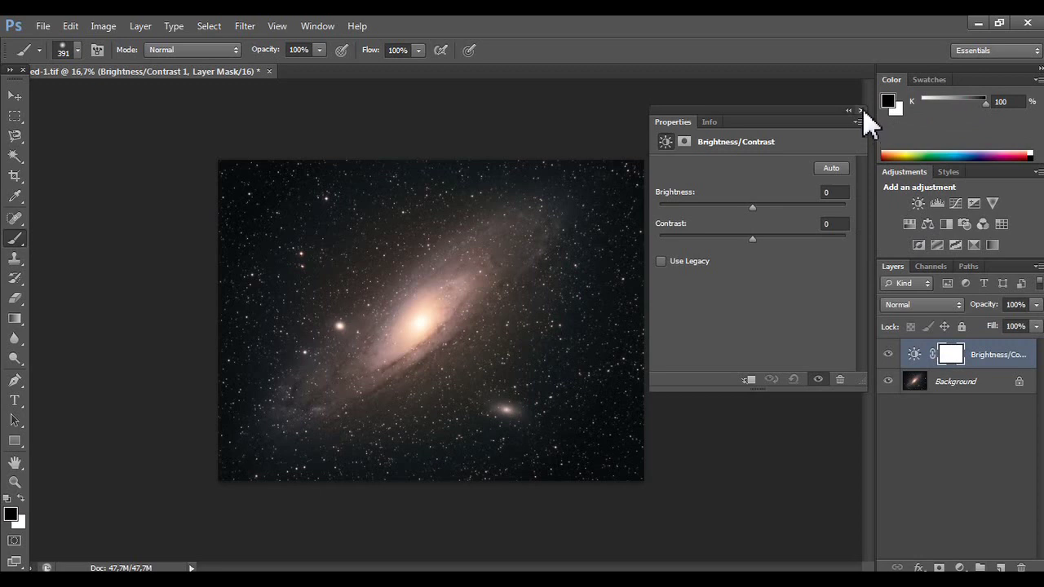
pyautogui.click(861, 110)
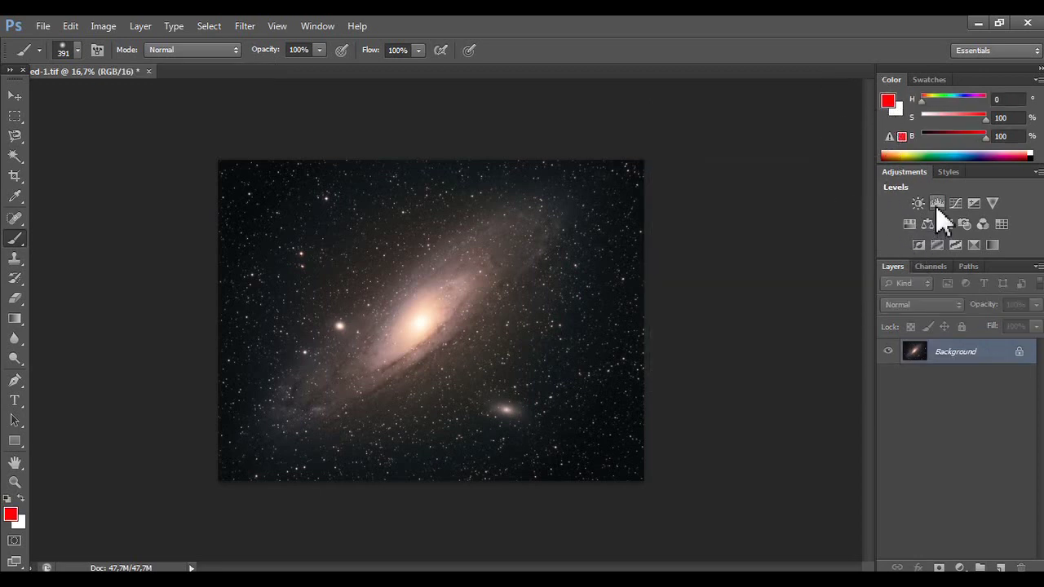
pyautogui.click(937, 204)
pyautogui.click(663, 220)
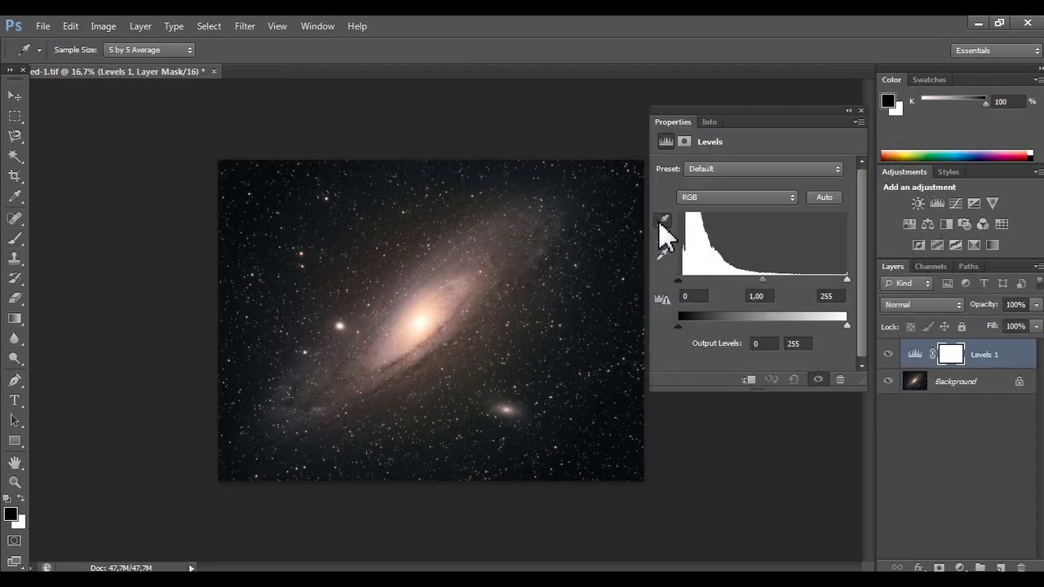
pyautogui.click(570, 345)
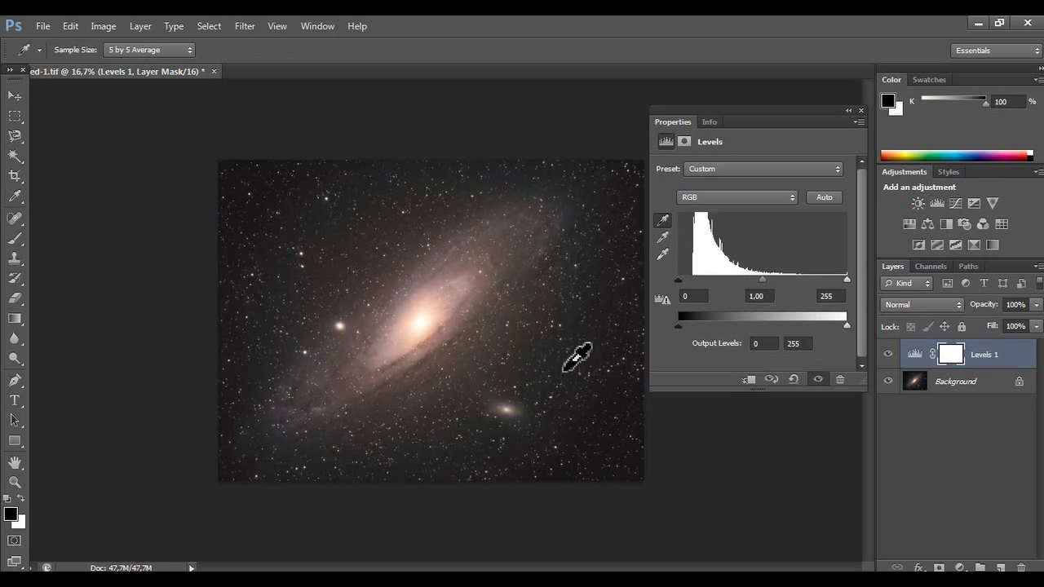
pyautogui.click(663, 255)
pyautogui.click(417, 323)
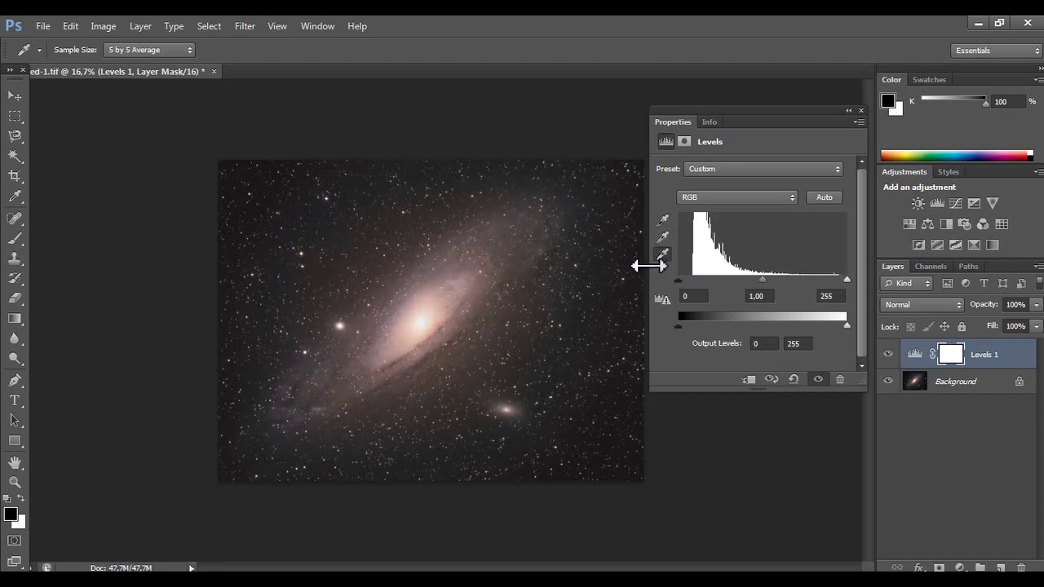
# - Raise the Levels black input to 21 and merge Levels 1 into Background
pyautogui.moveTo(683, 282); pyautogui.dragTo(691, 282)
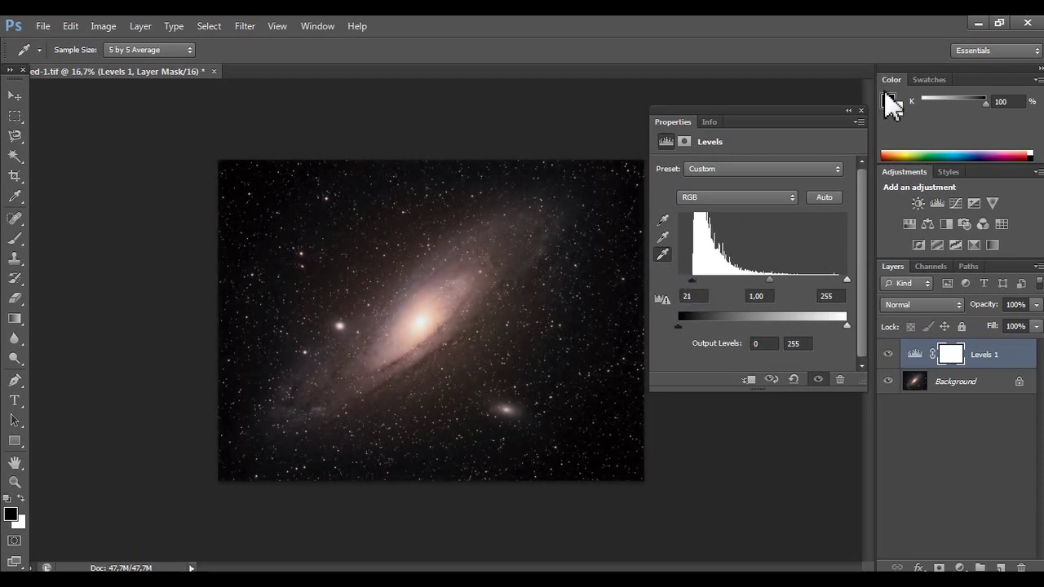
pyautogui.click(860, 111)
pyautogui.rightClick(1017, 359)
pyautogui.click(950, 390)
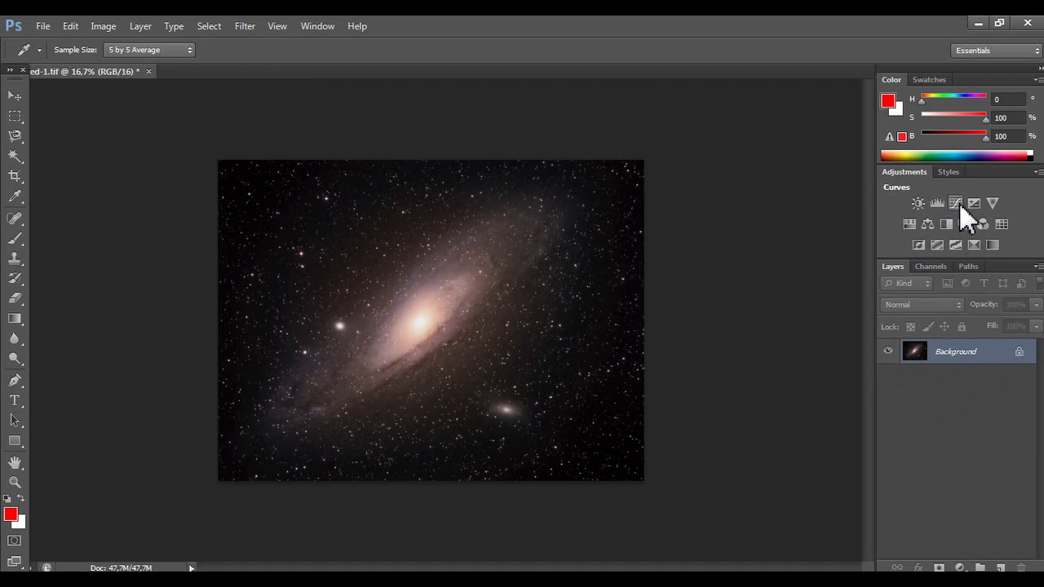
# - Lift a Curves adjustment to brighten the galaxy and merge it into Background
pyautogui.click(955, 203)
pyautogui.moveTo(769, 280)
pyautogui.mouseDown()
pyautogui.moveTo(742, 263)
pyautogui.moveTo(762, 297)
pyautogui.mouseUp()
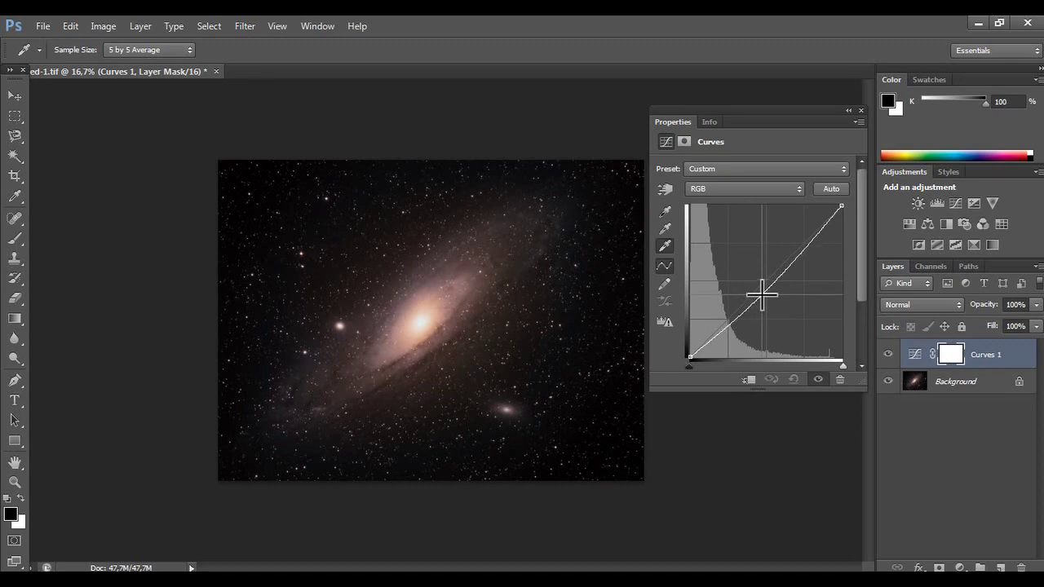
pyautogui.click(860, 110)
pyautogui.rightClick(996, 354)
pyautogui.click(955, 396)
# - Duplicate Background twice and select the Background copy layer
pyautogui.moveTo(966, 362); pyautogui.dragTo(999, 566)
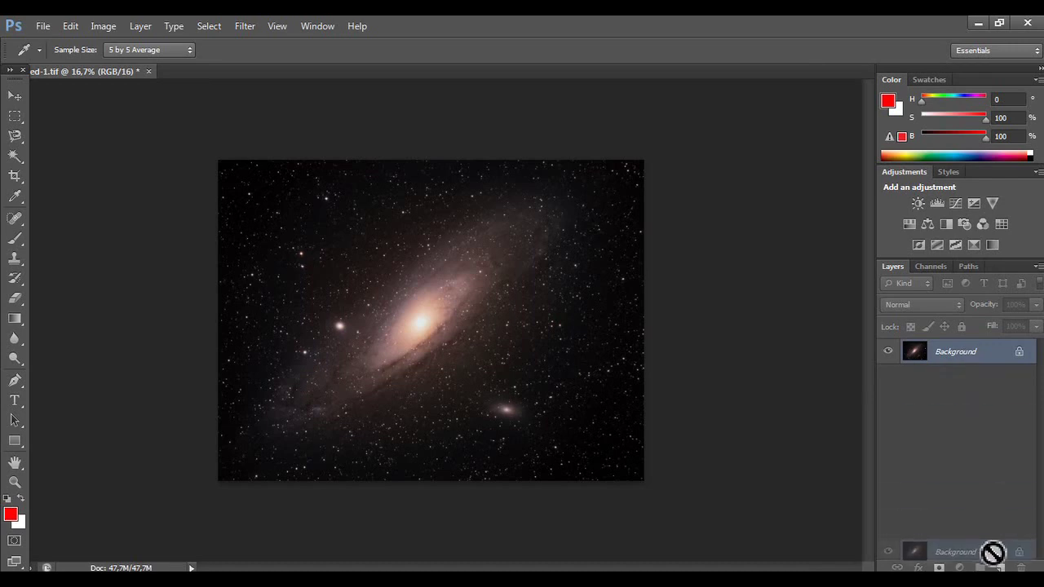
pyautogui.moveTo(980, 390); pyautogui.dragTo(1000, 566)
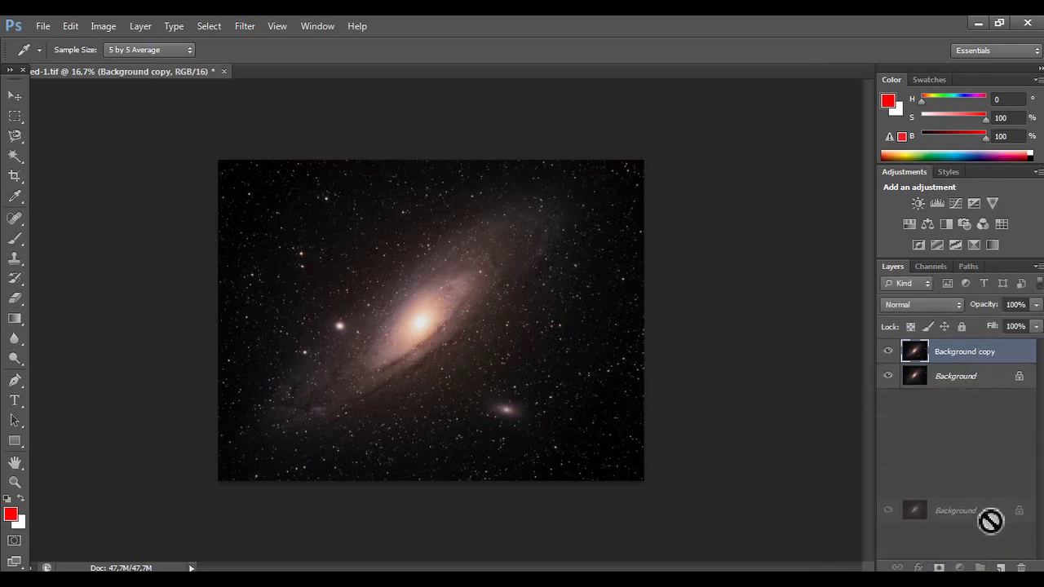
pyautogui.click(944, 354)
pyautogui.click(245, 25)
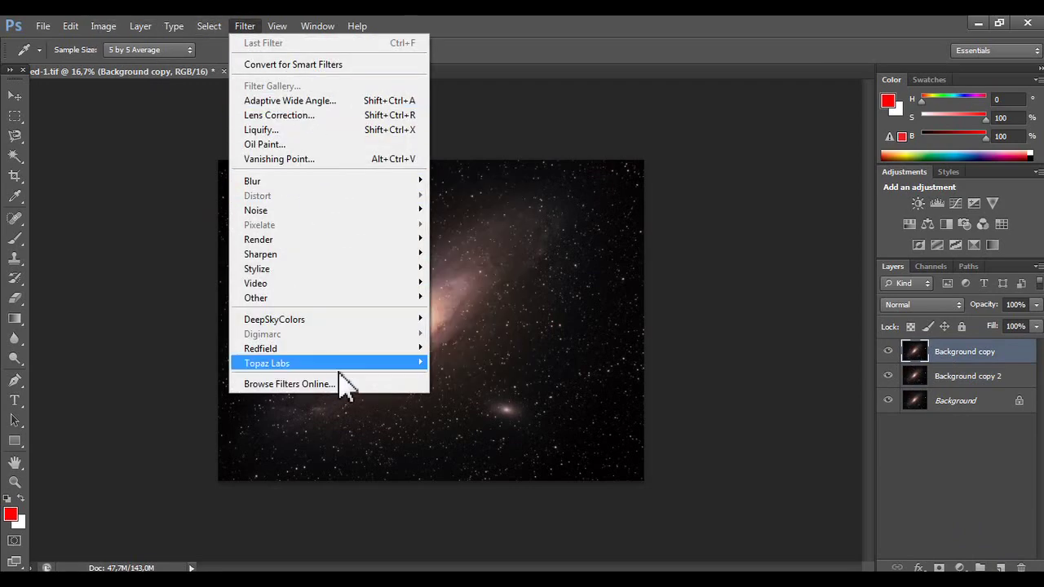
pyautogui.moveTo(326, 363)
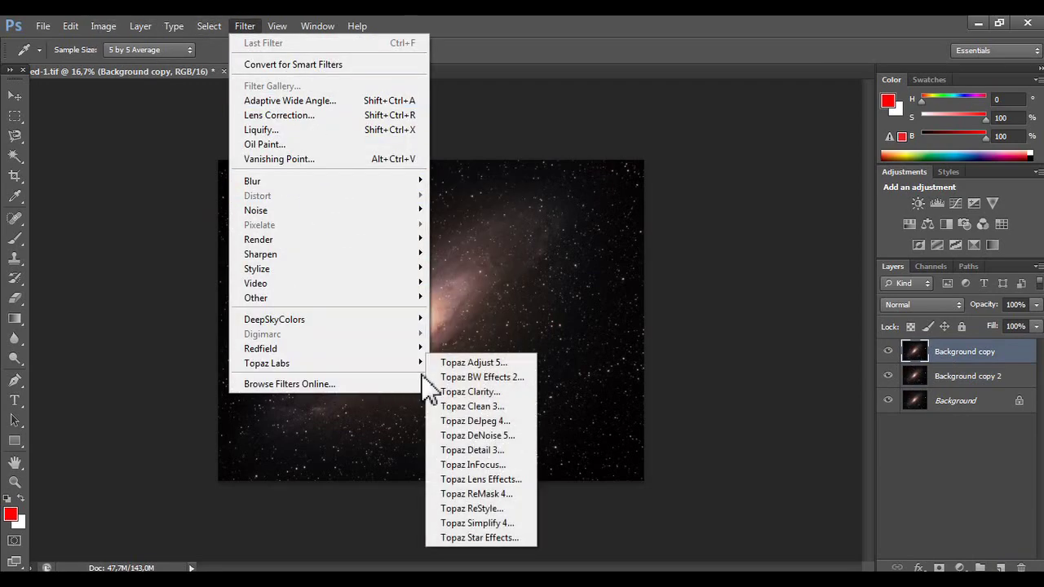
# - Run Topaz ReStyle on Background copy and preview the Mundo collection's Desconhecido and M31 presets
pyautogui.click(501, 509)
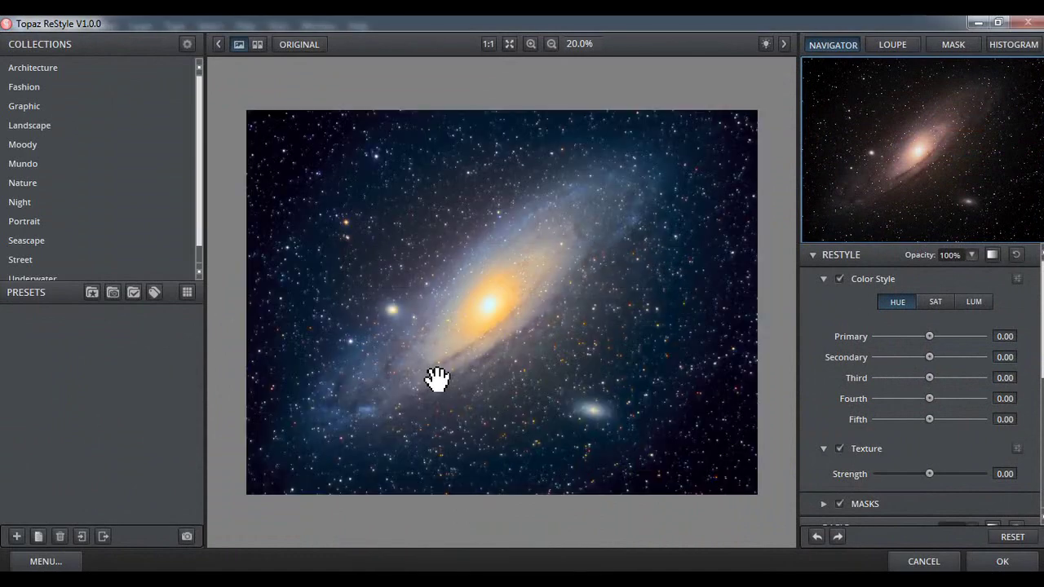
pyautogui.scroll(-1, 168, 264)
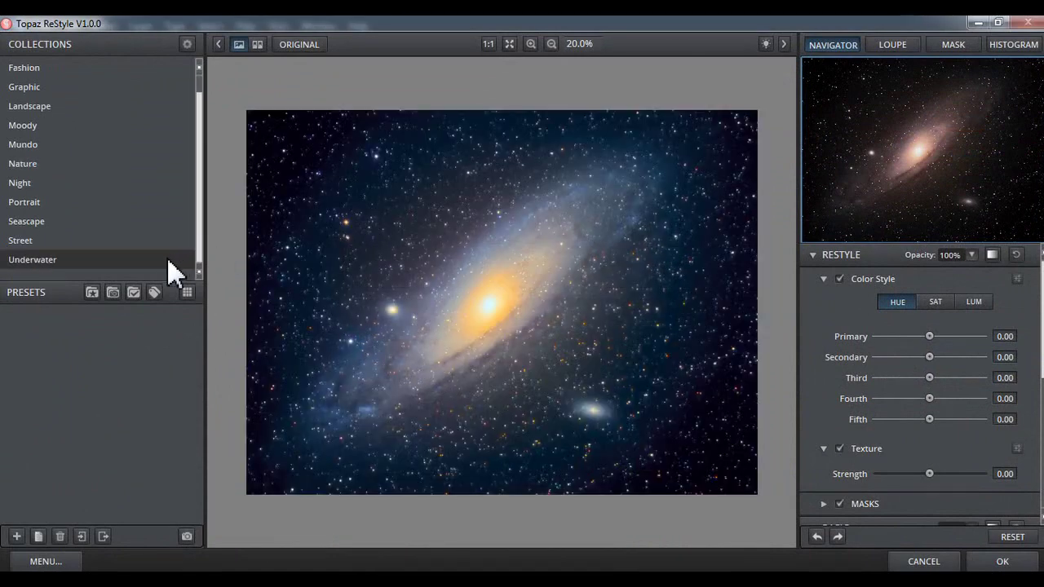
pyautogui.click(121, 140)
pyautogui.scroll(-2, 109, 494)
pyautogui.scroll(-2, 114, 489)
pyautogui.scroll(-2, 116, 485)
pyautogui.scroll(-2, 118, 481)
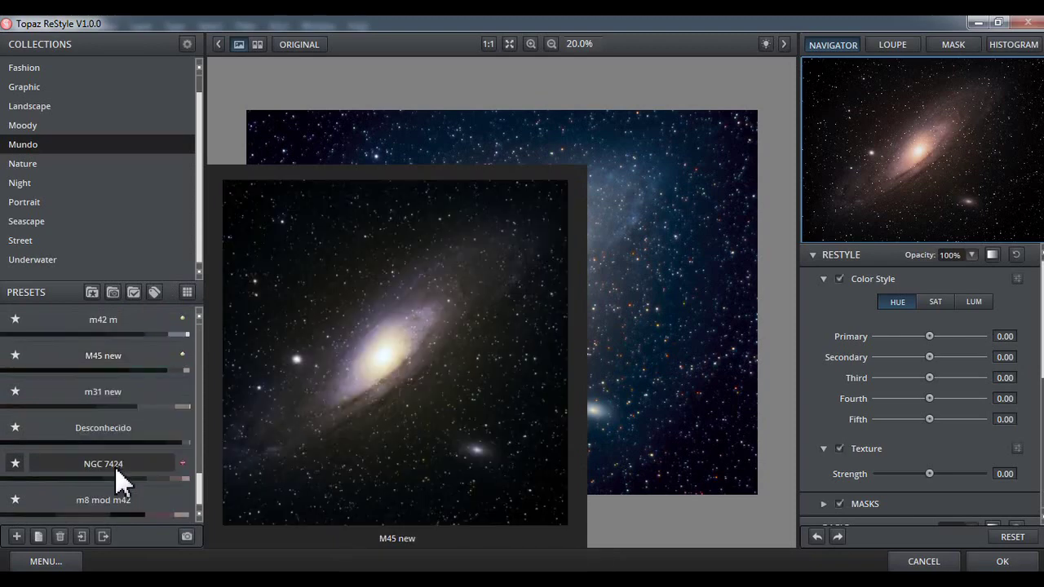
pyautogui.click(129, 428)
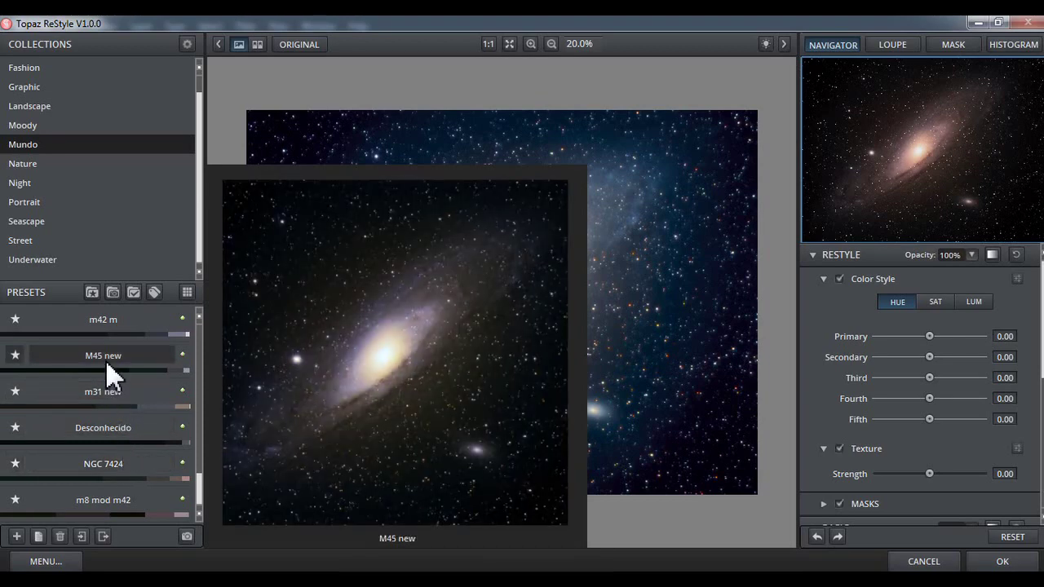
pyautogui.scroll(1, 106, 376)
pyautogui.scroll(1, 106, 375)
pyautogui.scroll(4, 110, 391)
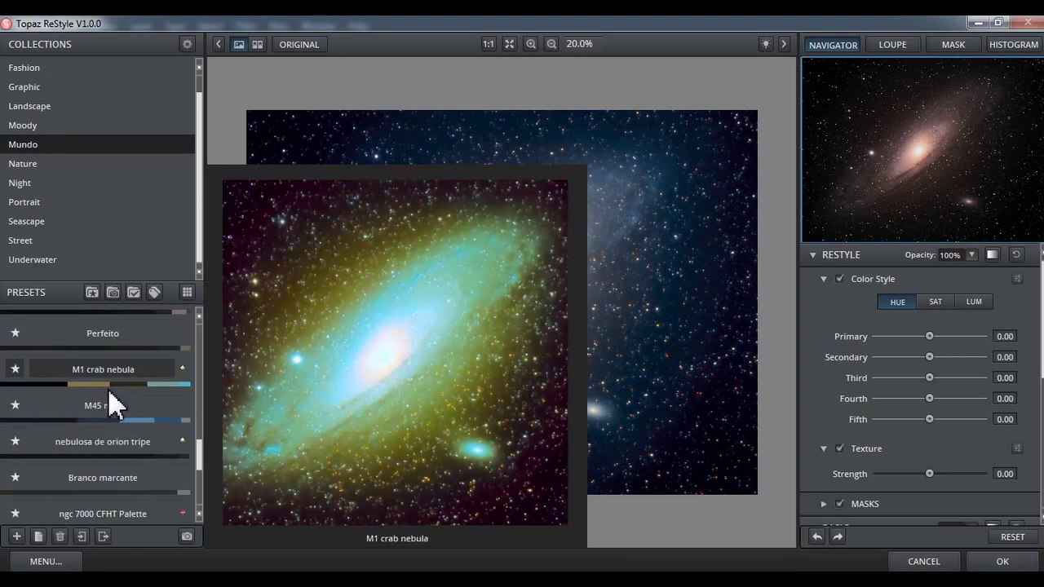
pyautogui.scroll(-3, 104, 404)
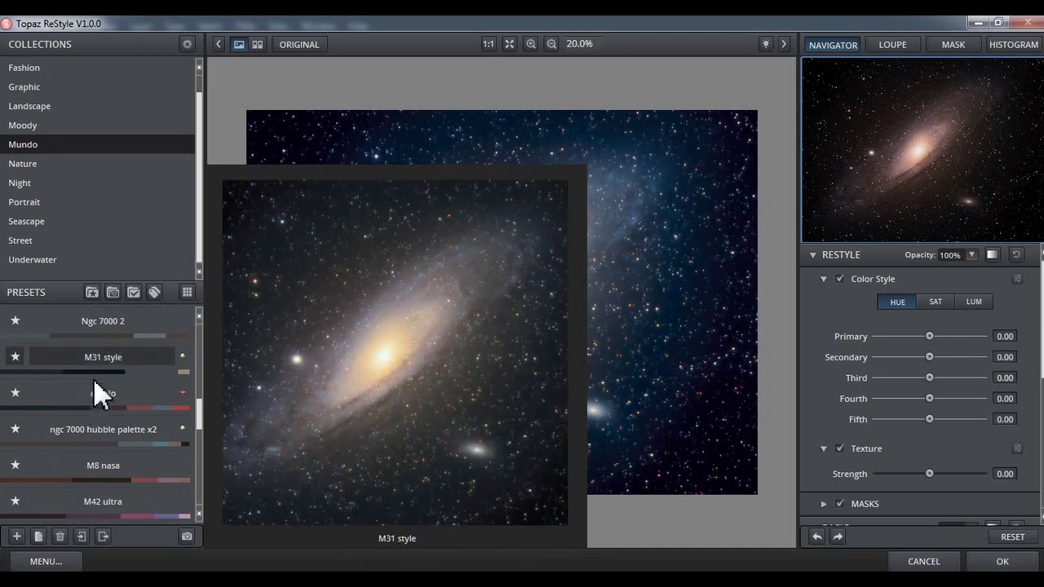
pyautogui.click(102, 361)
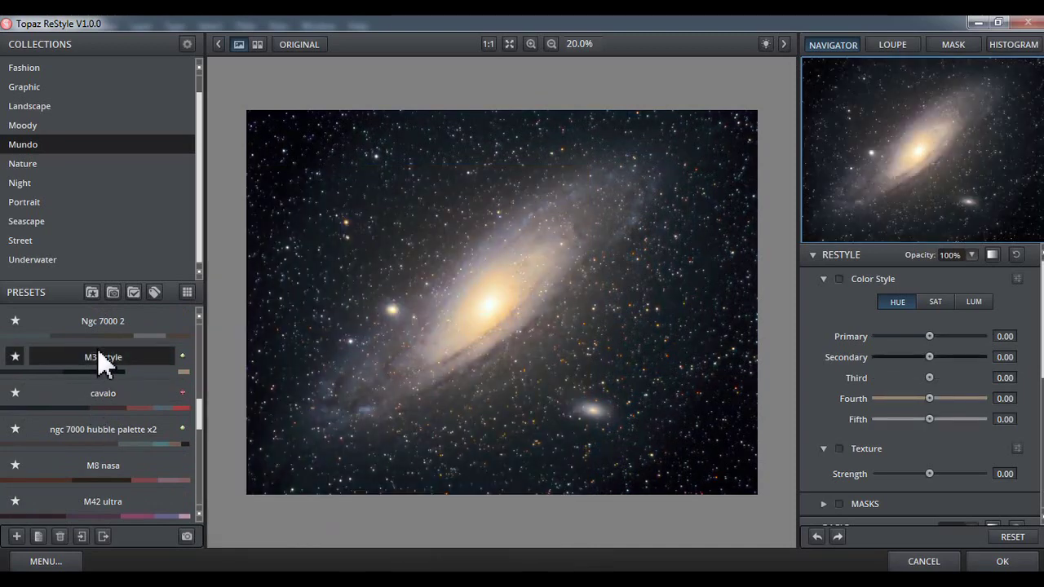
# - Choose the NGC 7424 preset and accept the restyled result
pyautogui.scroll(-3, 82, 395)
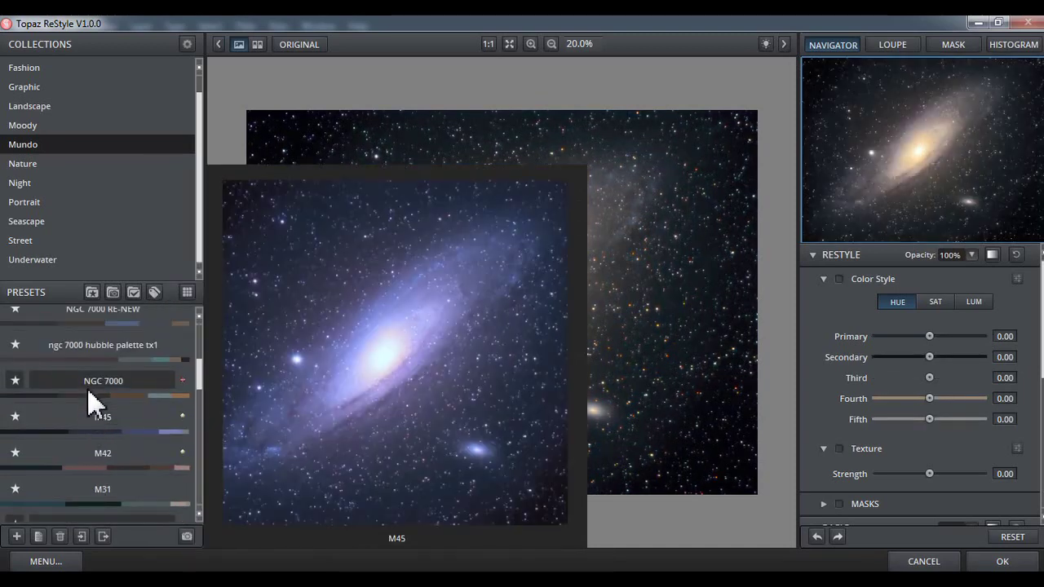
pyautogui.scroll(-3, 52, 466)
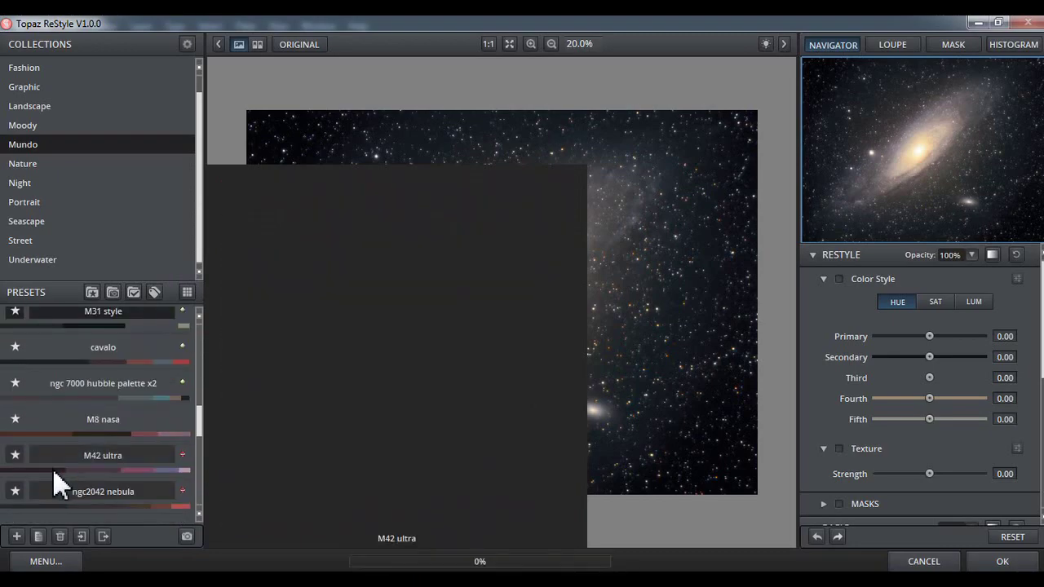
pyautogui.scroll(-3, 54, 468)
pyautogui.scroll(-4, 53, 468)
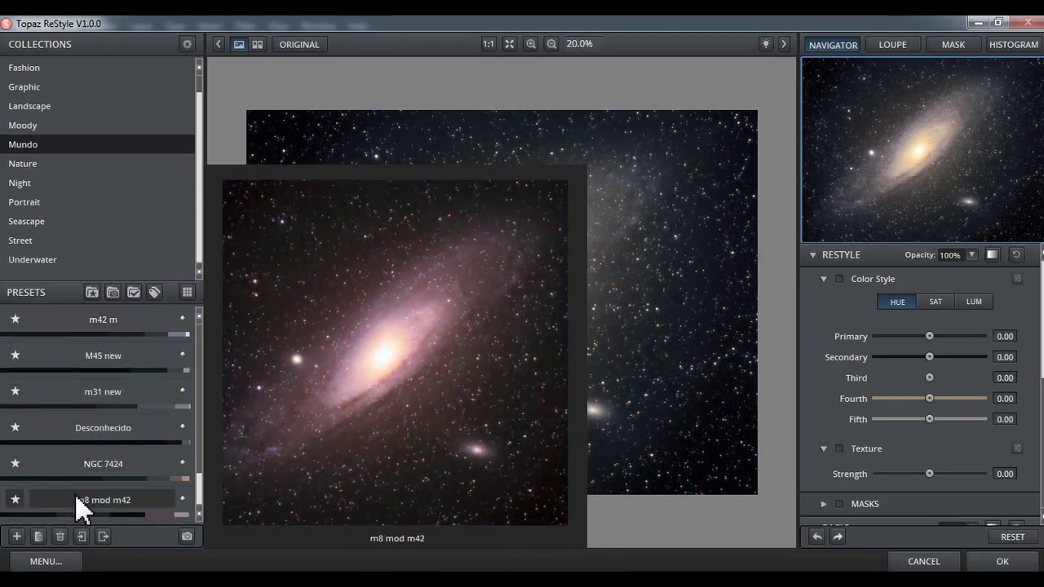
pyautogui.click(102, 459)
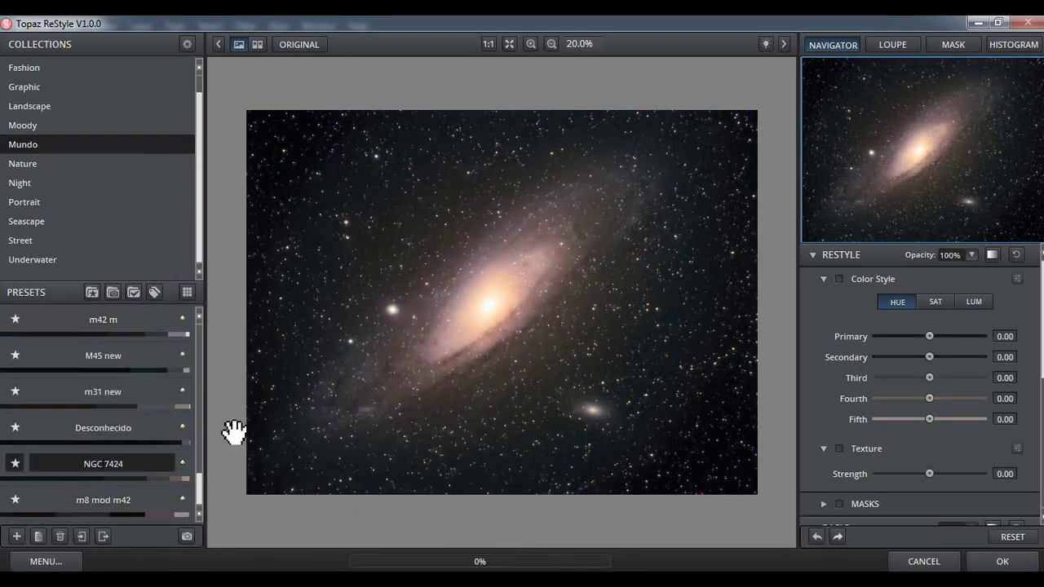
pyautogui.click(1002, 561)
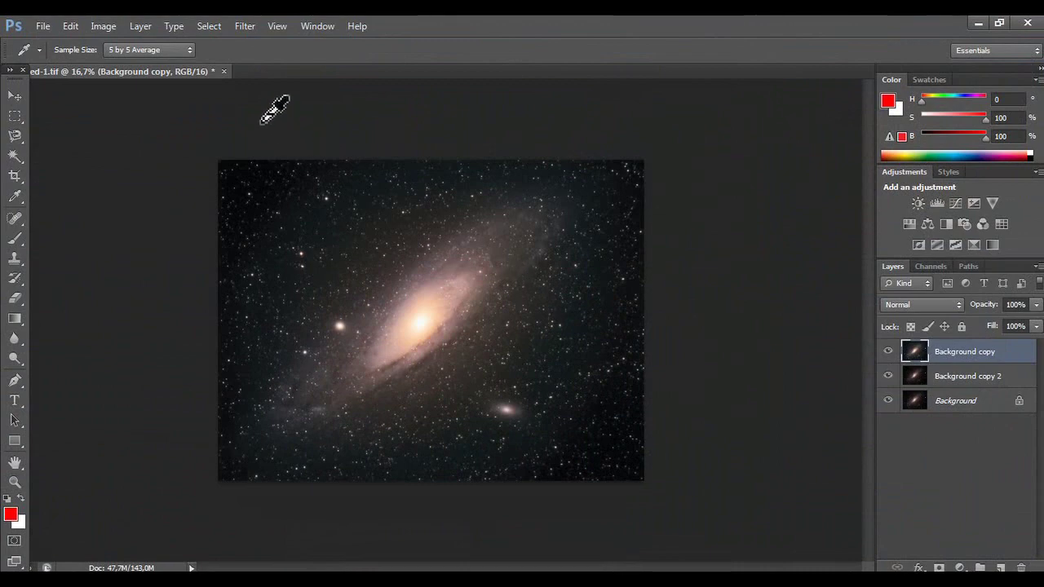
# - Remove green noise with DeepSkyColors HLVG at Medium strength, then launch Topaz Clarity
pyautogui.click(188, 30)
pyautogui.moveTo(274, 319)
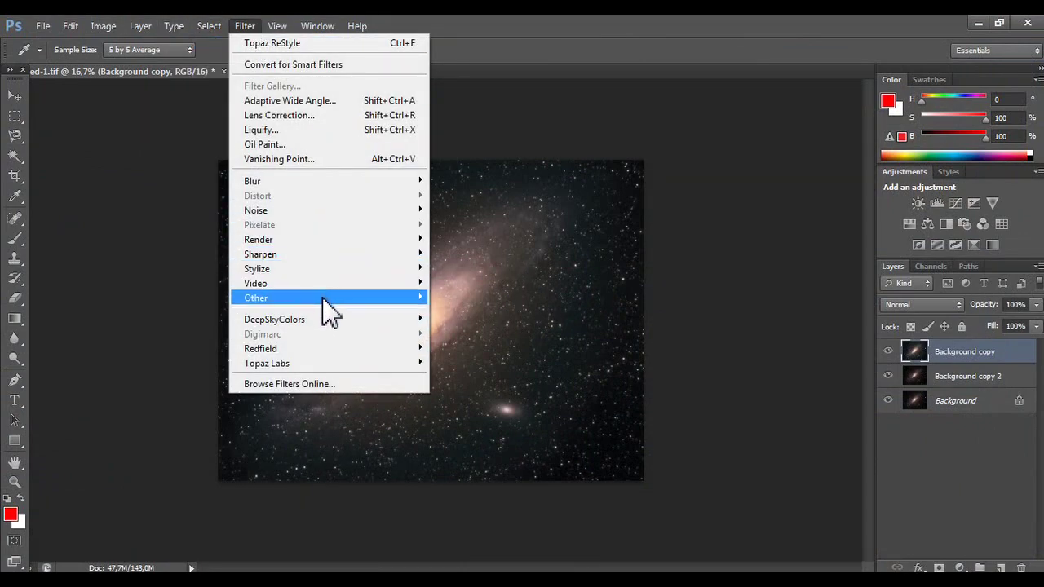
pyautogui.click(449, 319)
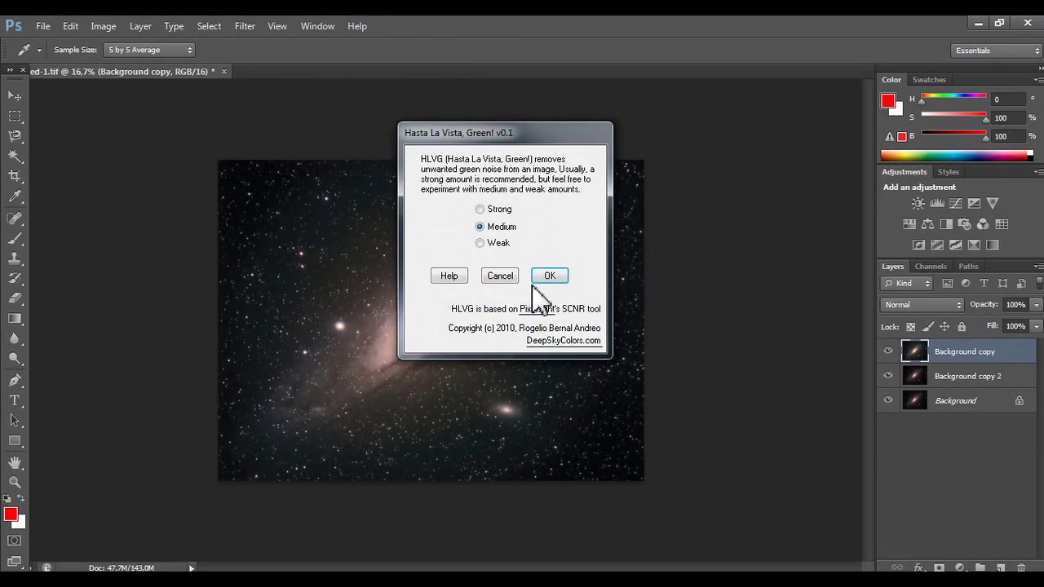
pyautogui.click(506, 210)
pyautogui.click(549, 276)
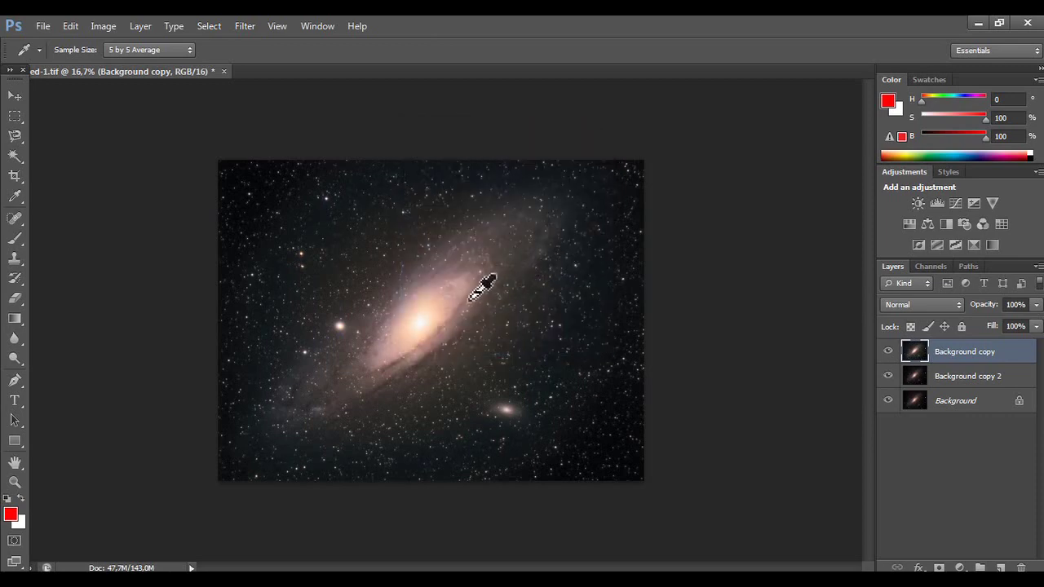
pyautogui.click(206, 28)
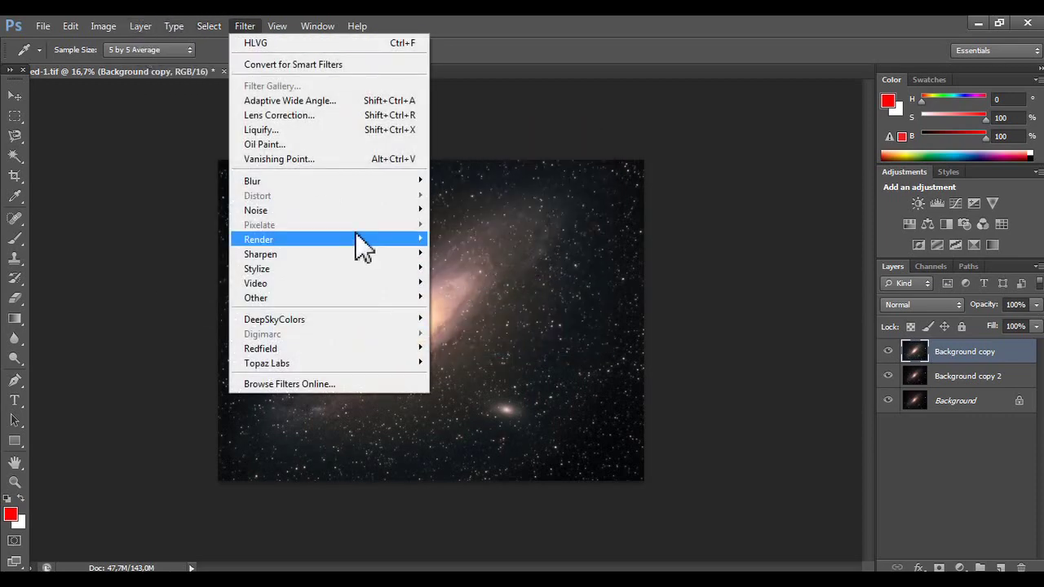
pyautogui.moveTo(267, 363)
pyautogui.click(467, 392)
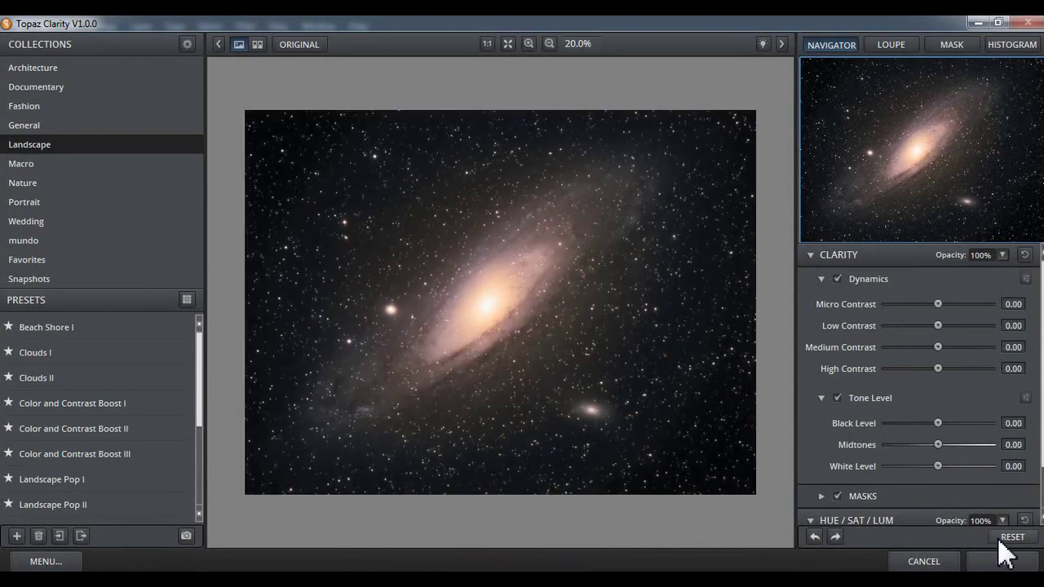
# - In Clarity's HSL Filter saturation controls, set Blue to -1.00 and apply it
pyautogui.scroll(-2, 947, 479)
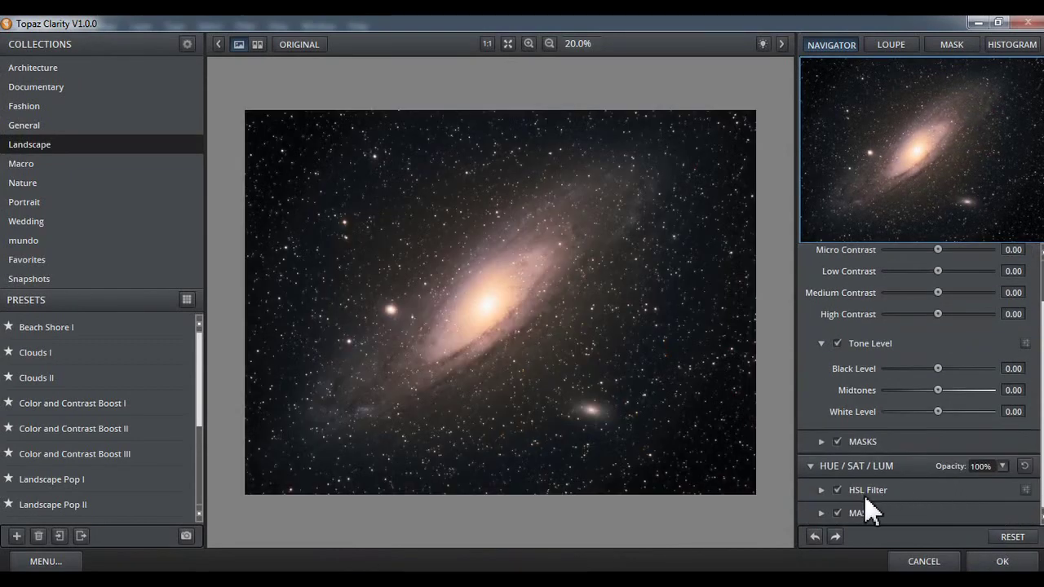
pyautogui.click(820, 491)
pyautogui.scroll(-5, 820, 492)
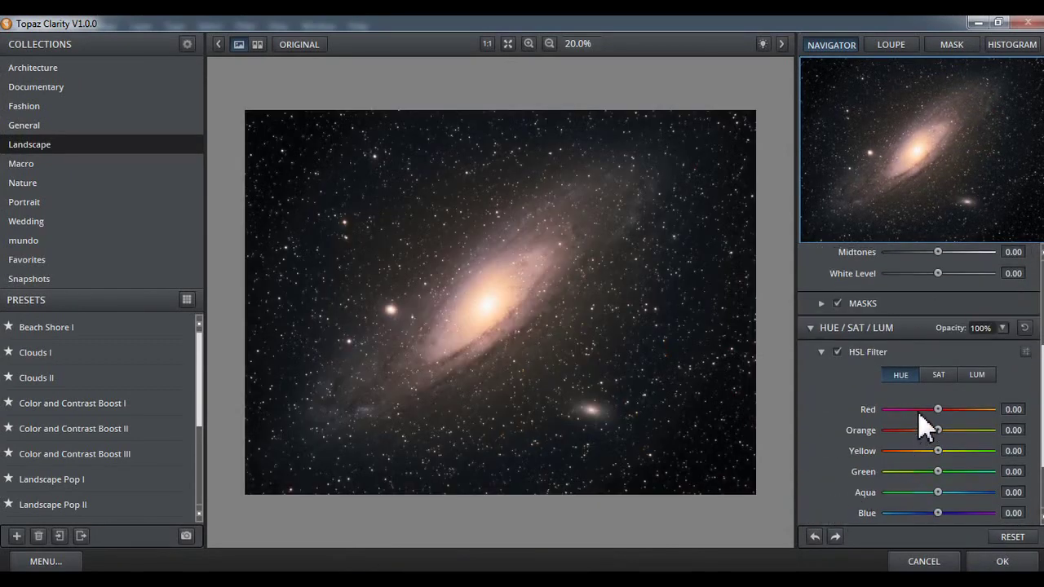
pyautogui.click(936, 378)
pyautogui.moveTo(936, 519); pyautogui.dragTo(815, 520)
pyautogui.scroll(-3, 814, 517)
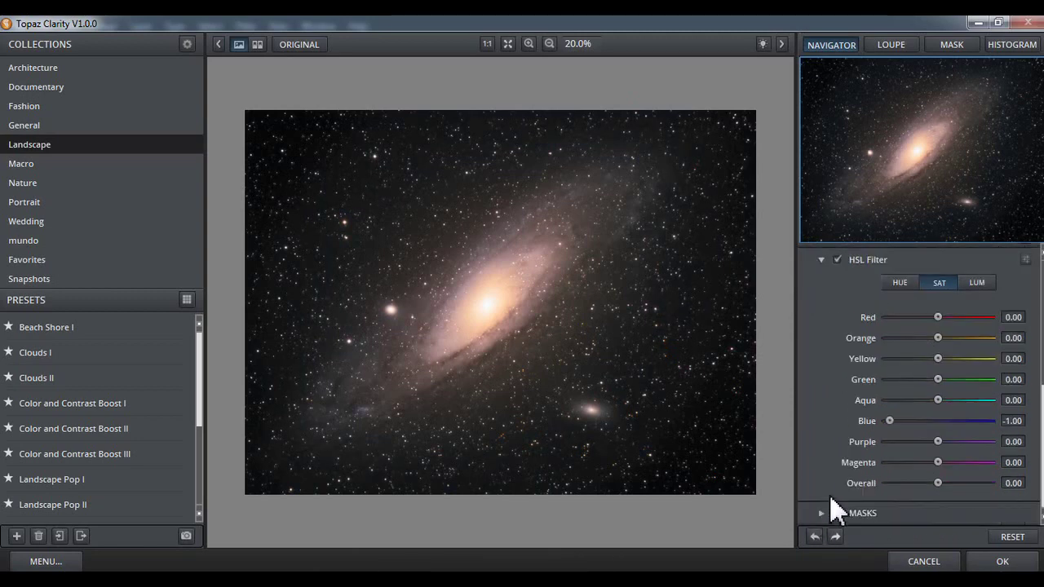
pyautogui.click(1008, 561)
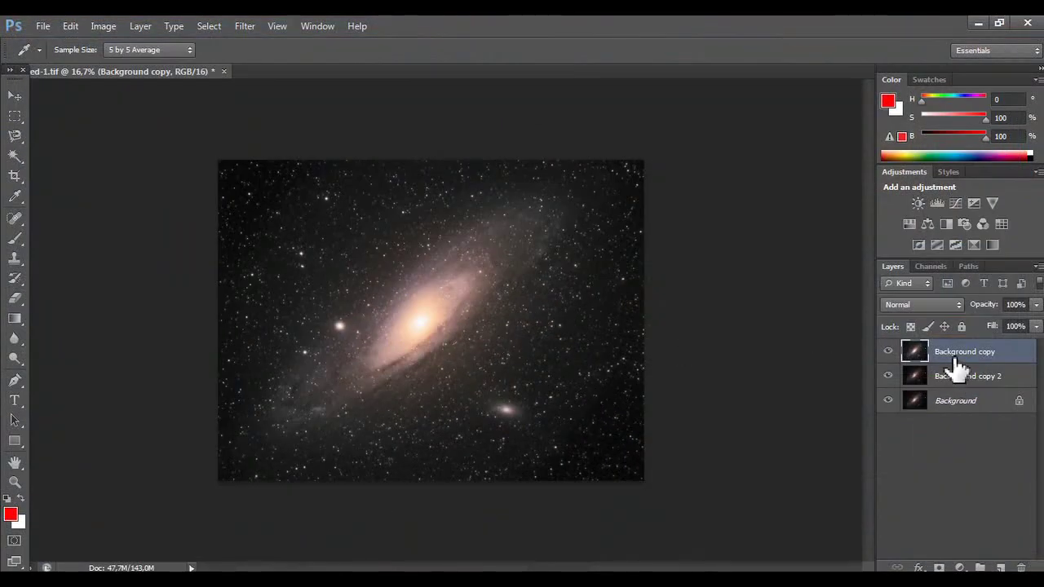
# - Duplicate the adjusted layer into Background copy 3 and copy 4, then hide the top copies
pyautogui.moveTo(958, 359); pyautogui.dragTo(1001, 567)
pyautogui.moveTo(995, 401); pyautogui.dragTo(1000, 567)
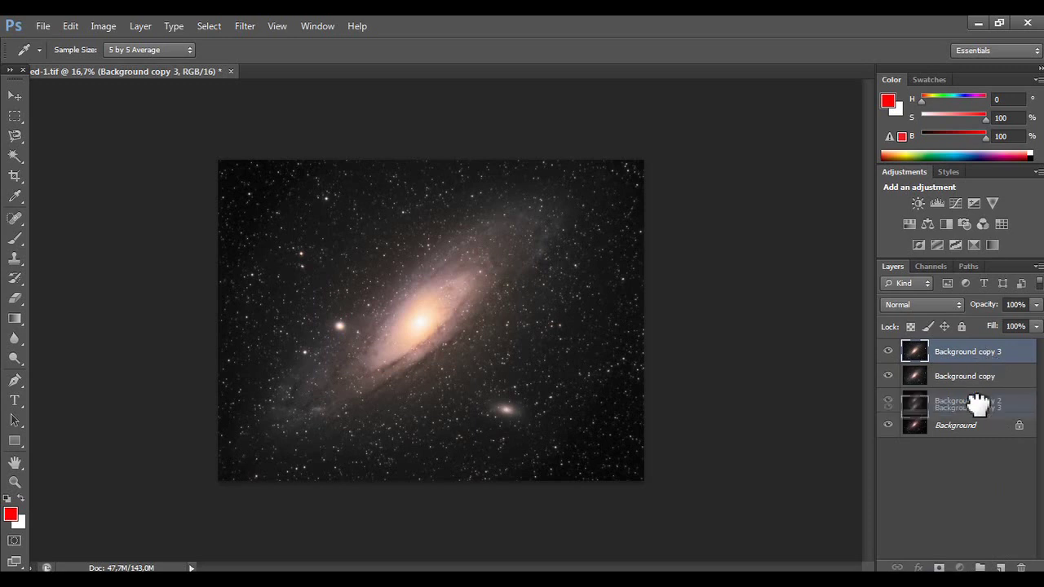
pyautogui.click(888, 351)
pyautogui.click(888, 376)
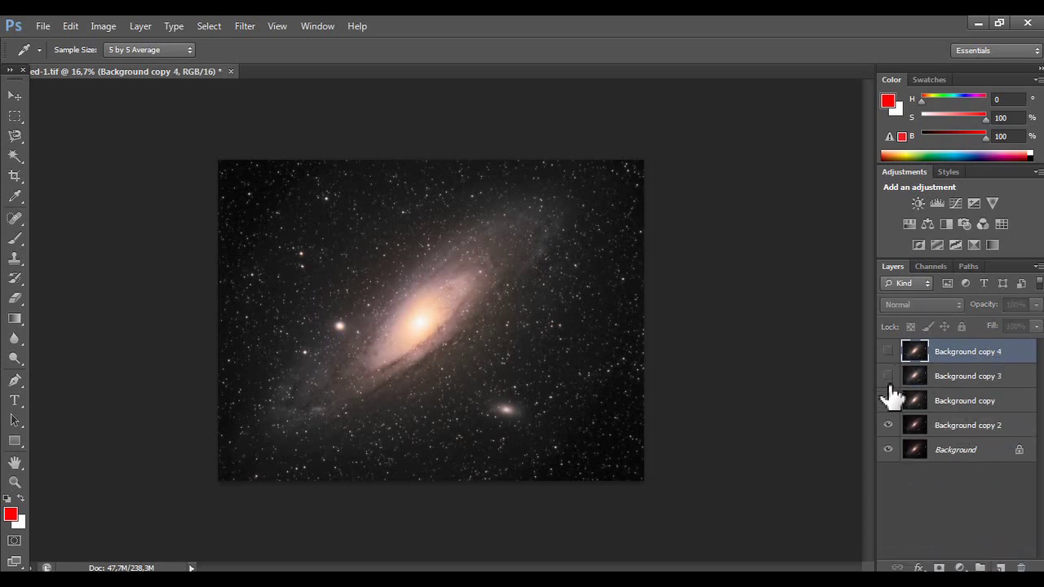
# - Toggle Background copy 3 for a before/after comparison, then make all layers visible again
pyautogui.click(888, 400)
pyautogui.click(888, 376)
pyautogui.click(889, 376)
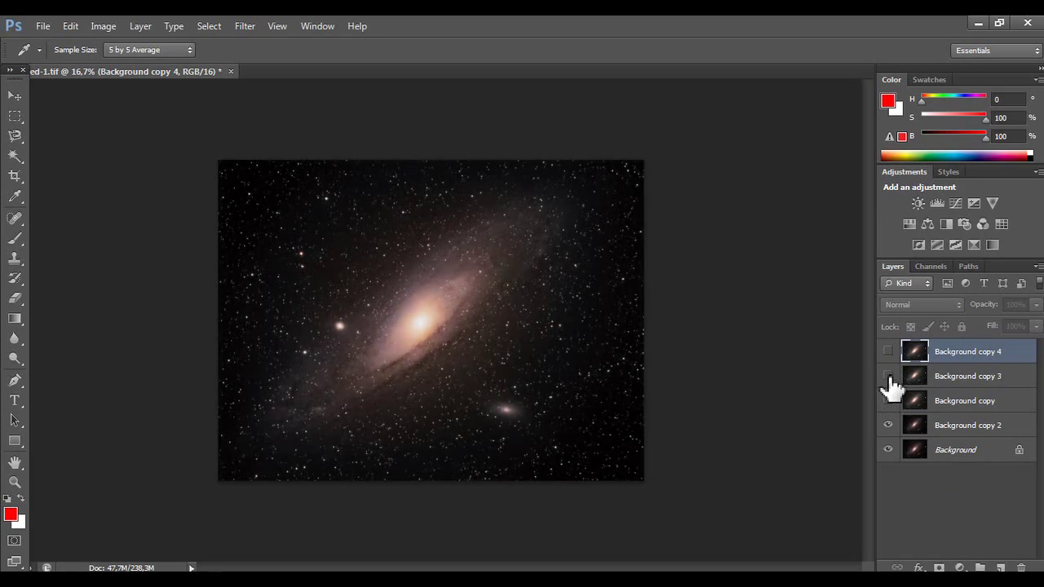
pyautogui.click(888, 401)
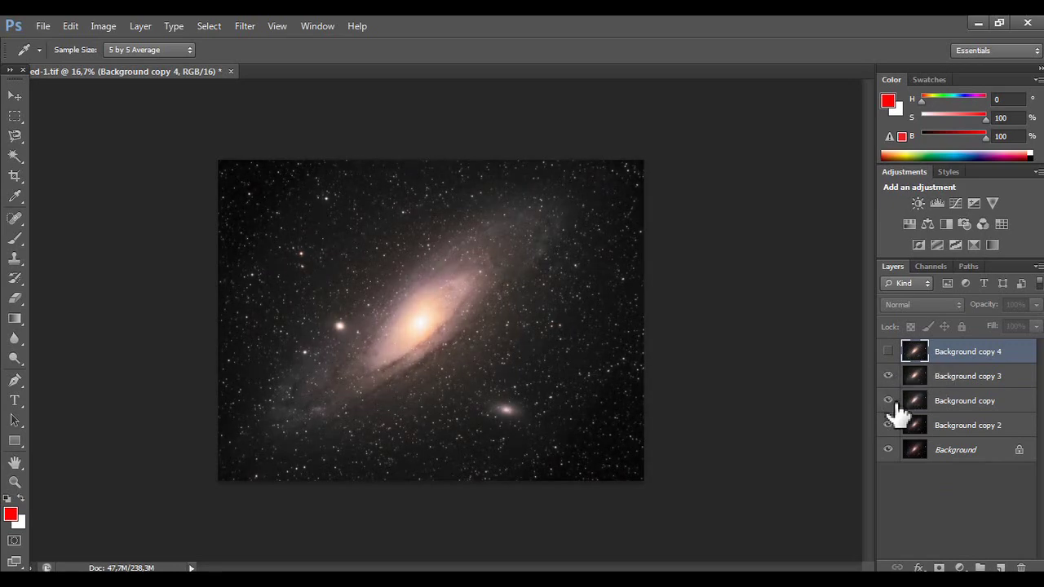
pyautogui.click(888, 351)
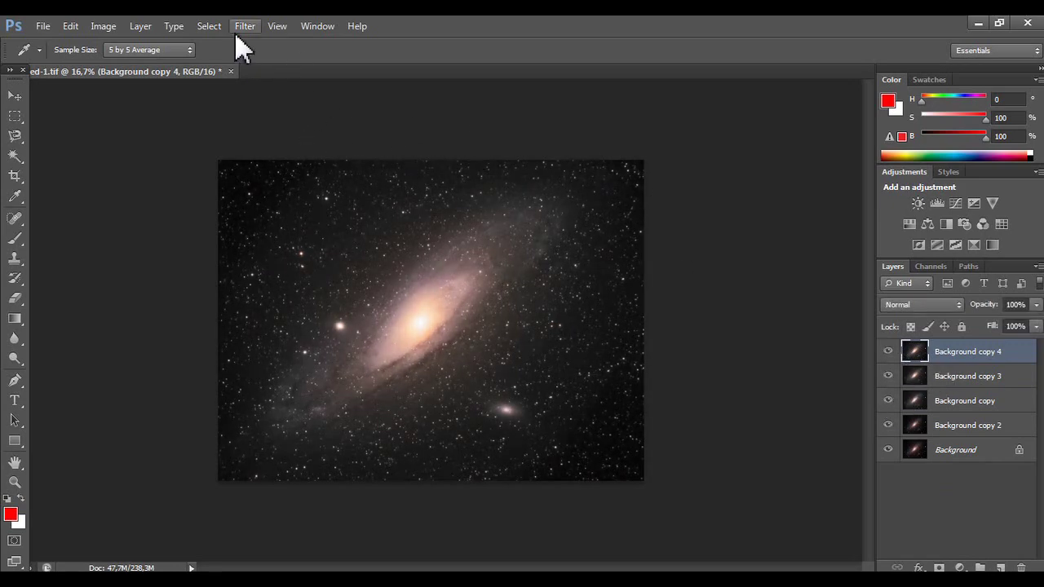
pyautogui.click(238, 31)
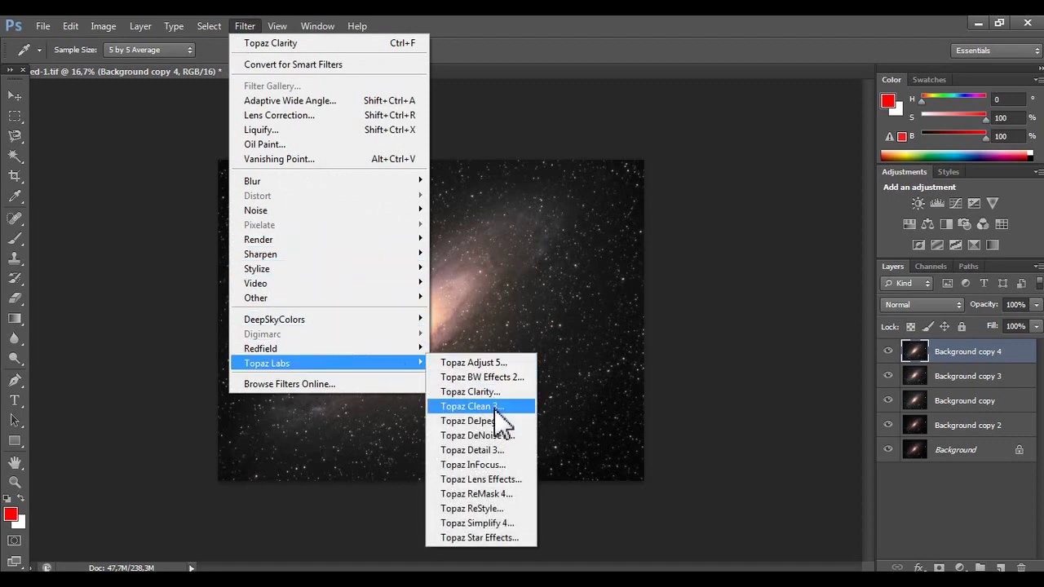
# - Apply Topaz ReStyle's M 42 ULTRA preset to Background copy 4
pyautogui.click(493, 508)
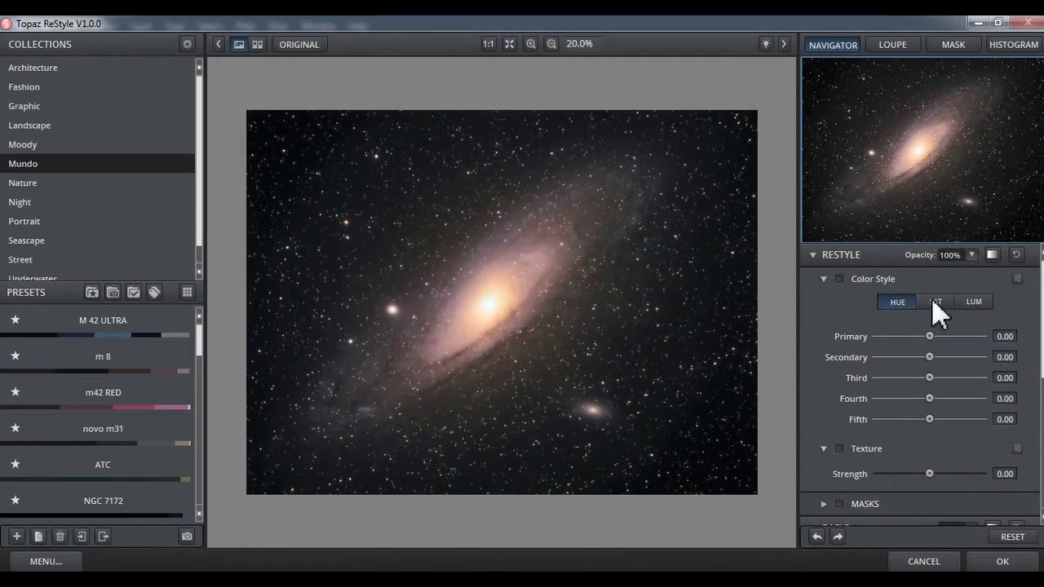
pyautogui.click(103, 319)
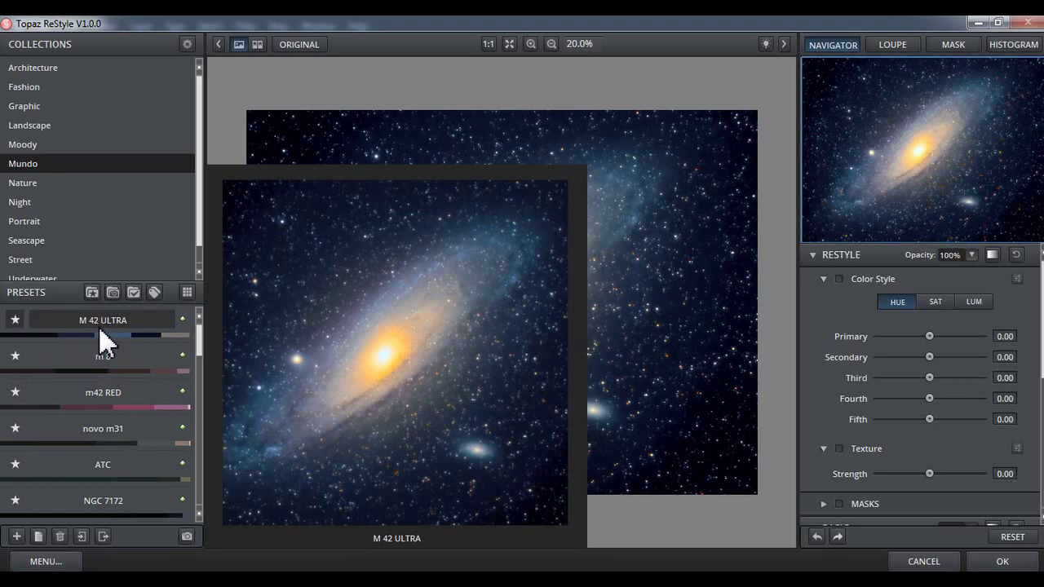
pyautogui.click(99, 329)
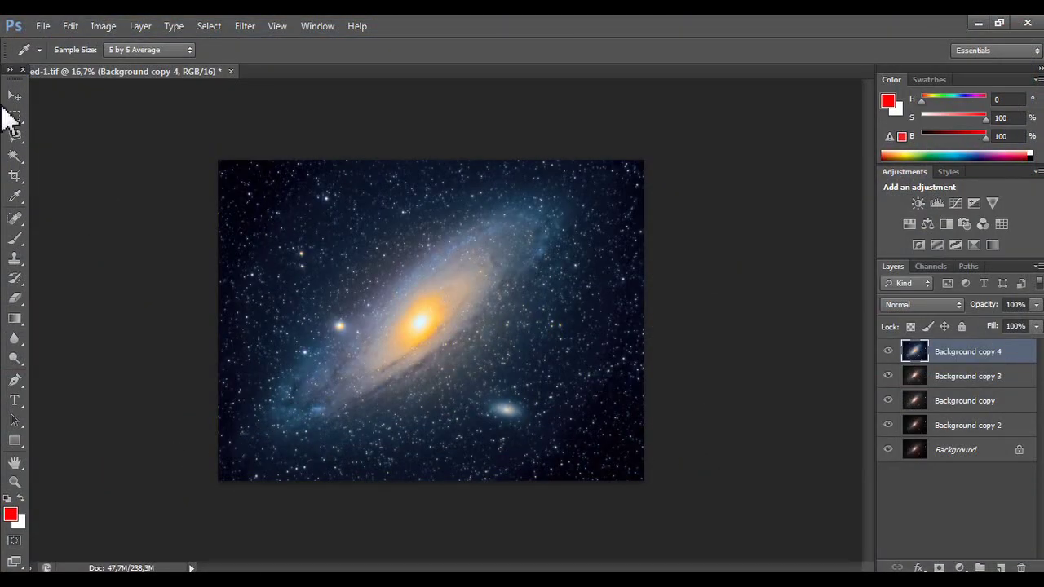
# - Duplicate Background copy 4, move Background copy 3 to the top, and create Background copy 7
pyautogui.click(15, 97)
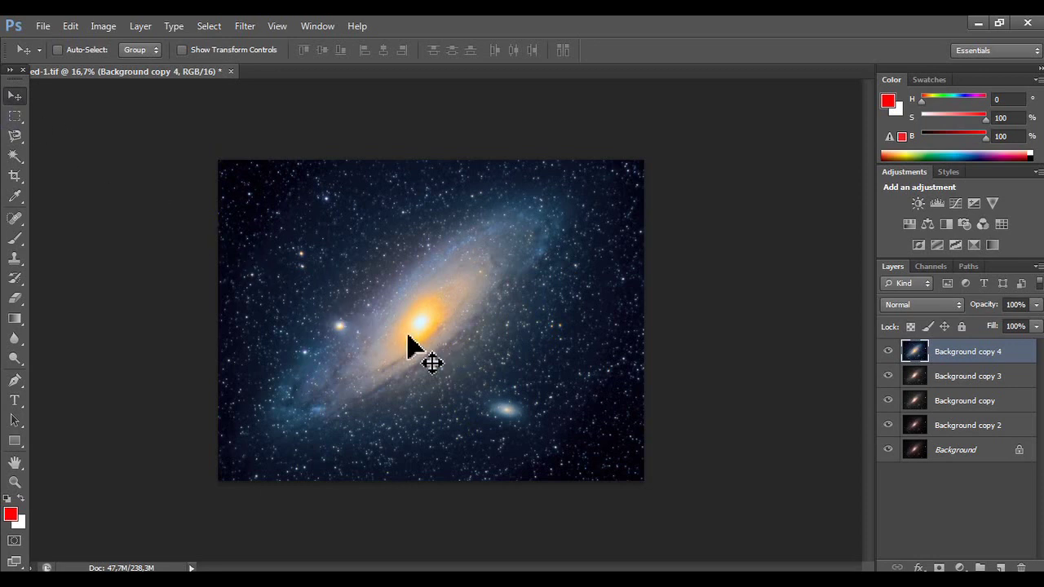
pyautogui.moveTo(946, 355)
pyautogui.mouseDown()
pyautogui.moveTo(973, 519)
pyautogui.moveTo(999, 566)
pyautogui.moveTo(968, 379)
pyautogui.moveTo(1000, 566)
pyautogui.mouseUp()
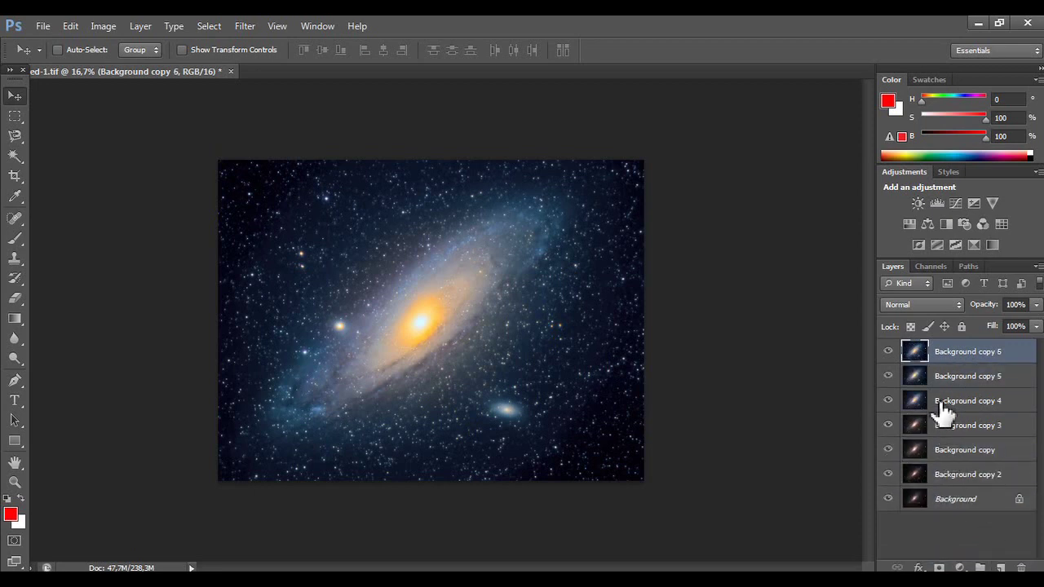
pyautogui.moveTo(951, 430)
pyautogui.mouseDown()
pyautogui.moveTo(969, 438)
pyautogui.moveTo(941, 384)
pyautogui.moveTo(948, 350)
pyautogui.moveTo(956, 363)
pyautogui.mouseUp()
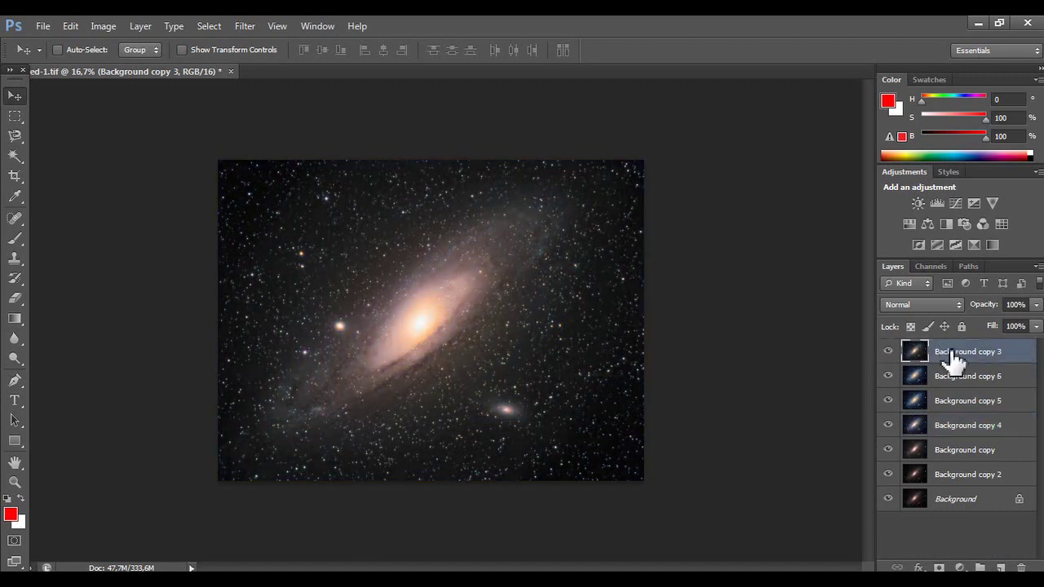
pyautogui.moveTo(966, 461)
pyautogui.mouseDown()
pyautogui.moveTo(1027, 547)
pyautogui.moveTo(1000, 565)
pyautogui.mouseUp()
pyautogui.click(946, 356)
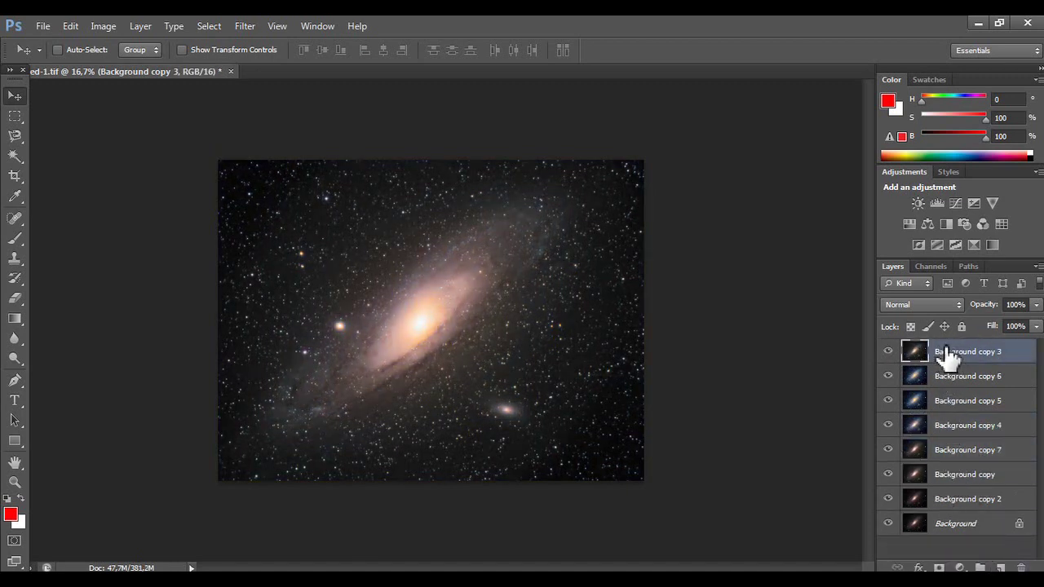
pyautogui.click(214, 28)
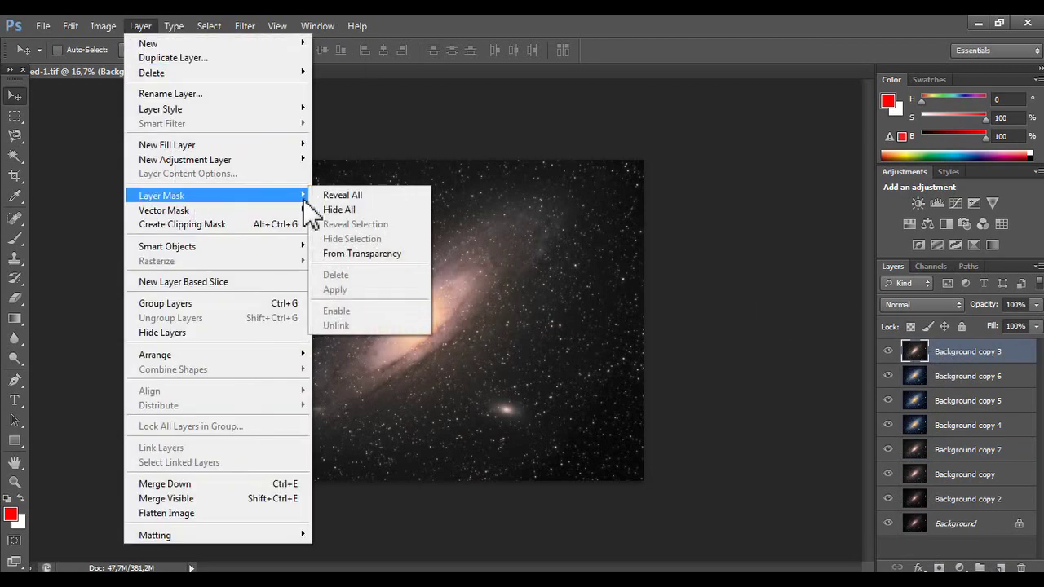
# - Add a Reveal All mask to Background copy 3 and paint black along the galaxy's lower arm
pyautogui.click(339, 197)
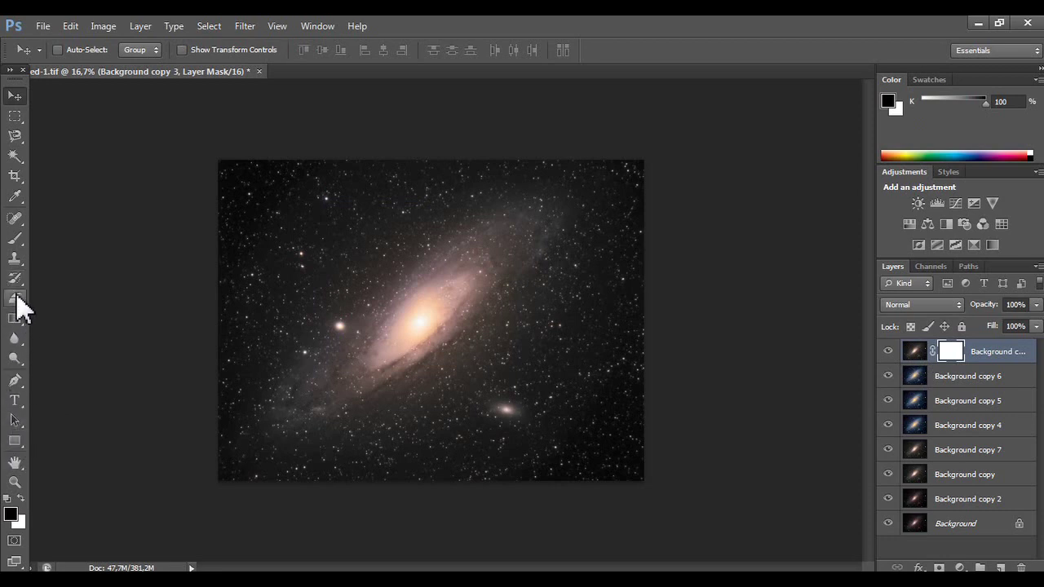
pyautogui.click(15, 239)
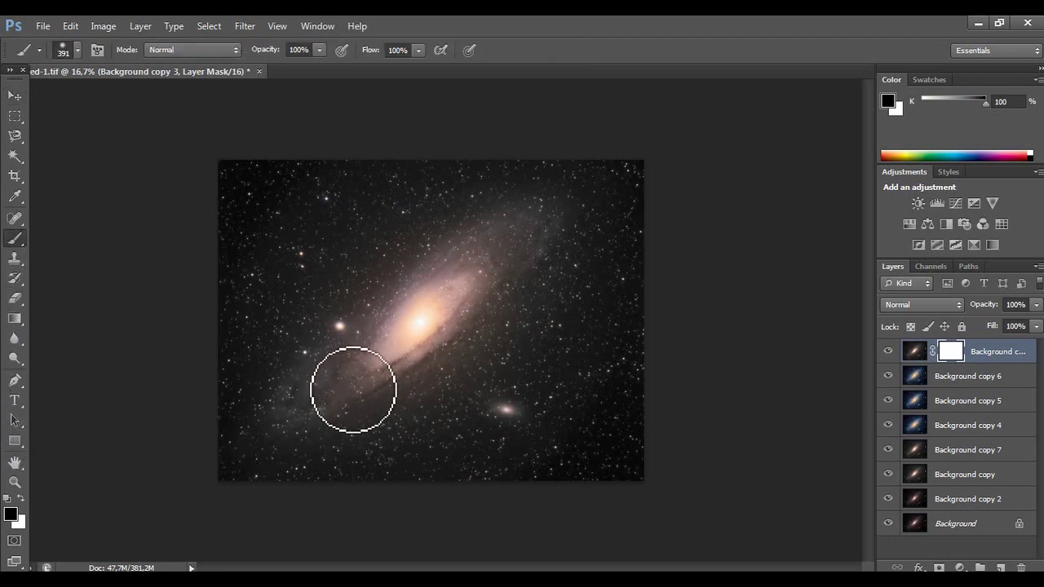
pyautogui.click(316, 403)
pyautogui.moveTo(315, 403)
pyautogui.mouseDown()
pyautogui.moveTo(369, 389)
pyautogui.moveTo(481, 298)
pyautogui.moveTo(538, 231)
pyautogui.moveTo(517, 226)
pyautogui.moveTo(408, 256)
pyautogui.moveTo(383, 299)
pyautogui.moveTo(338, 326)
pyautogui.moveTo(333, 357)
pyautogui.moveTo(351, 354)
pyautogui.moveTo(442, 252)
pyautogui.moveTo(464, 282)
pyautogui.moveTo(496, 252)
pyautogui.moveTo(473, 275)
pyautogui.mouseUp()
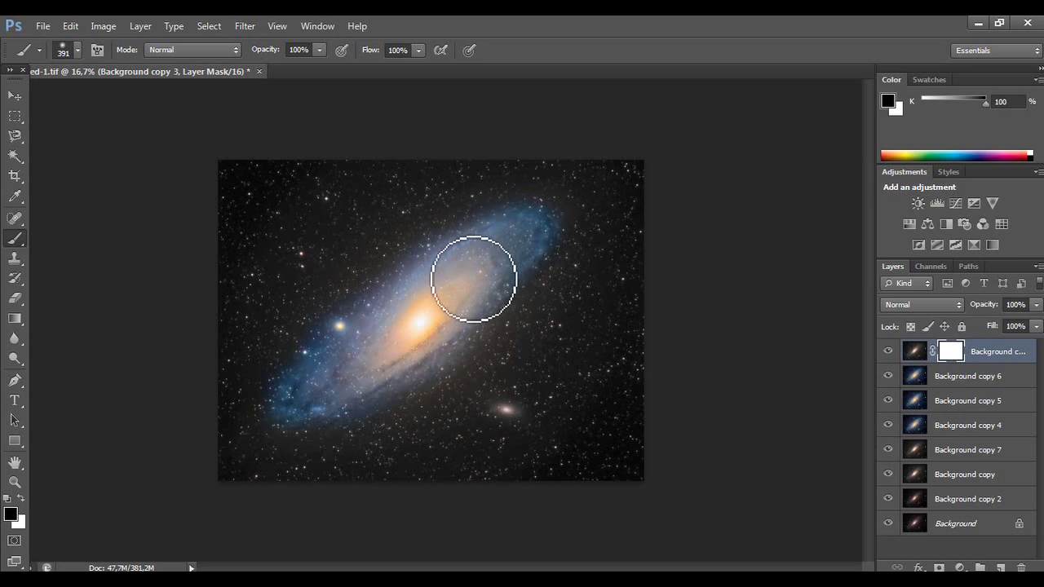
# - Paint the mask over the lower-left arm and the companion galaxy, and touch up near the core
pyautogui.moveTo(366, 366); pyautogui.dragTo(315, 391)
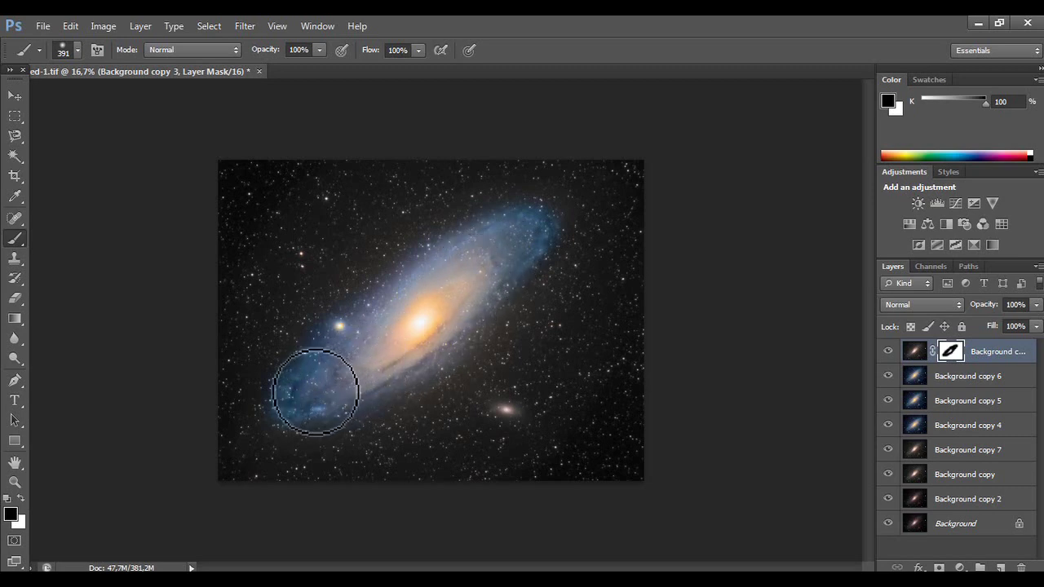
pyautogui.moveTo(471, 408); pyautogui.dragTo(513, 412)
pyautogui.moveTo(467, 355); pyautogui.dragTo(485, 308)
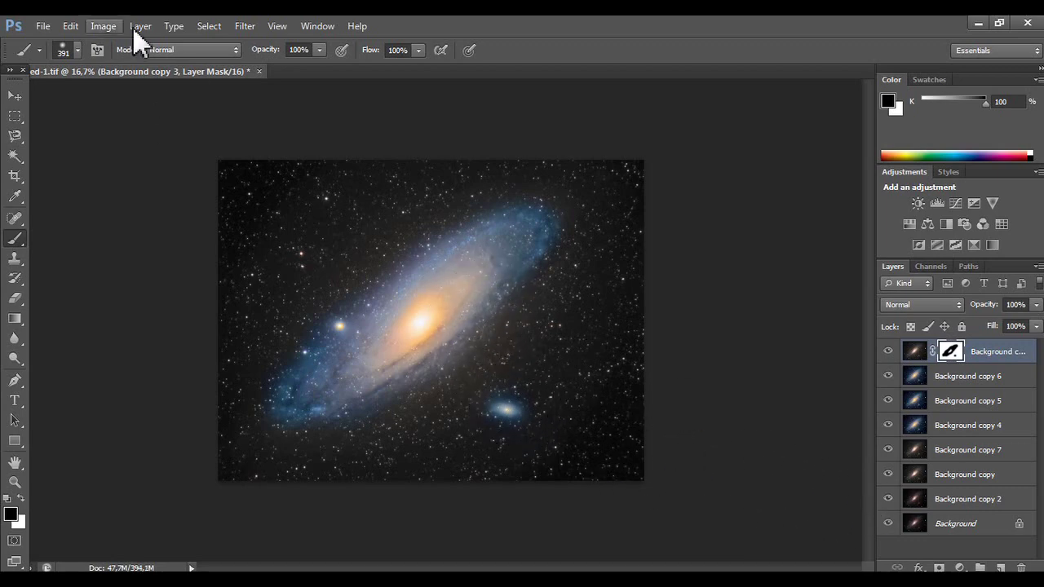
pyautogui.click(245, 26)
pyautogui.moveTo(326, 181)
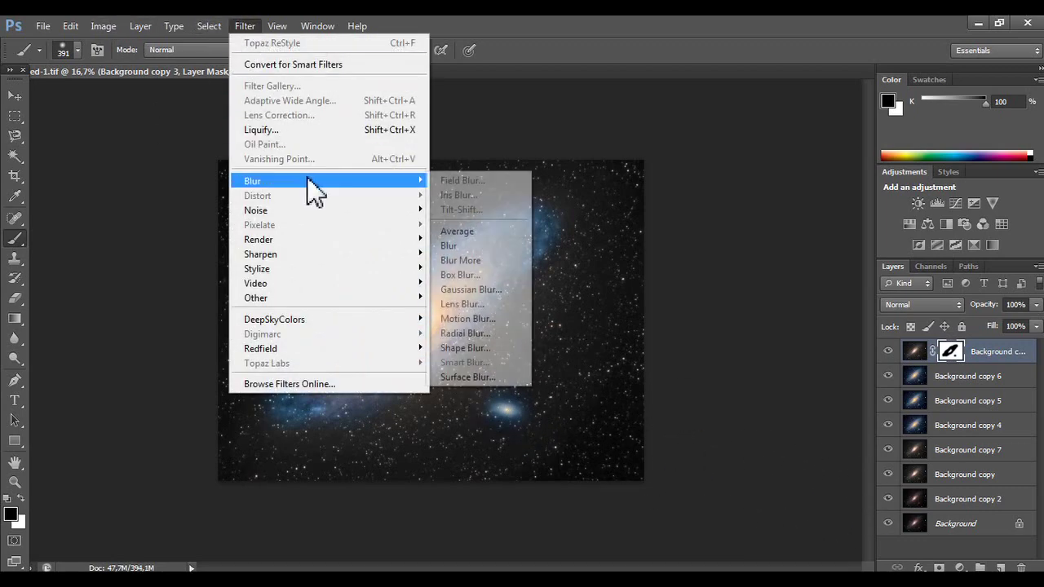
# - Blur Background copy 3's layer mask with a 188.9-pixel Gaussian Blur
pyautogui.click(501, 291)
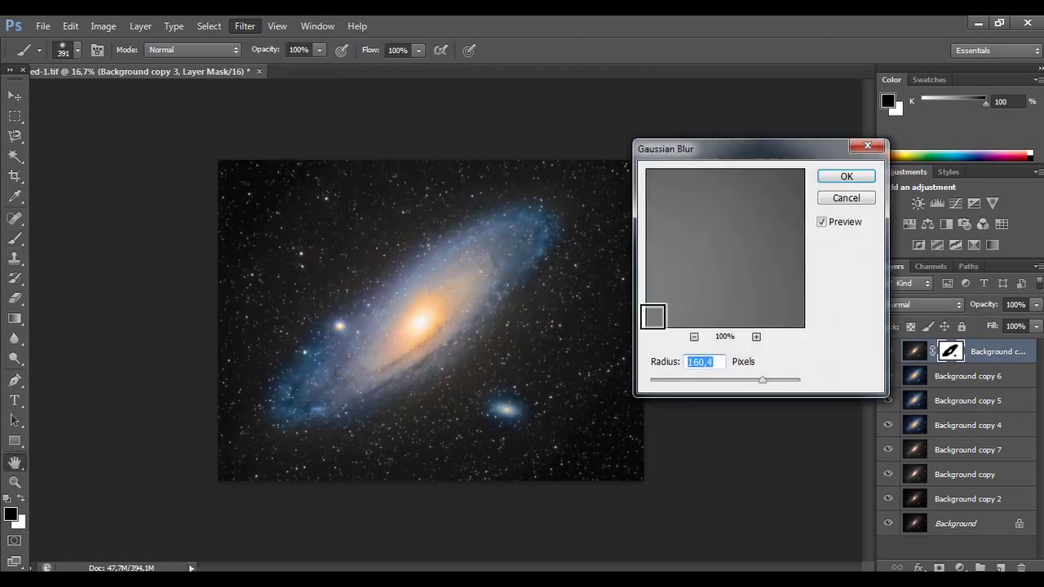
pyautogui.moveTo(757, 381)
pyautogui.mouseDown()
pyautogui.moveTo(671, 381)
pyautogui.moveTo(764, 381)
pyautogui.mouseUp()
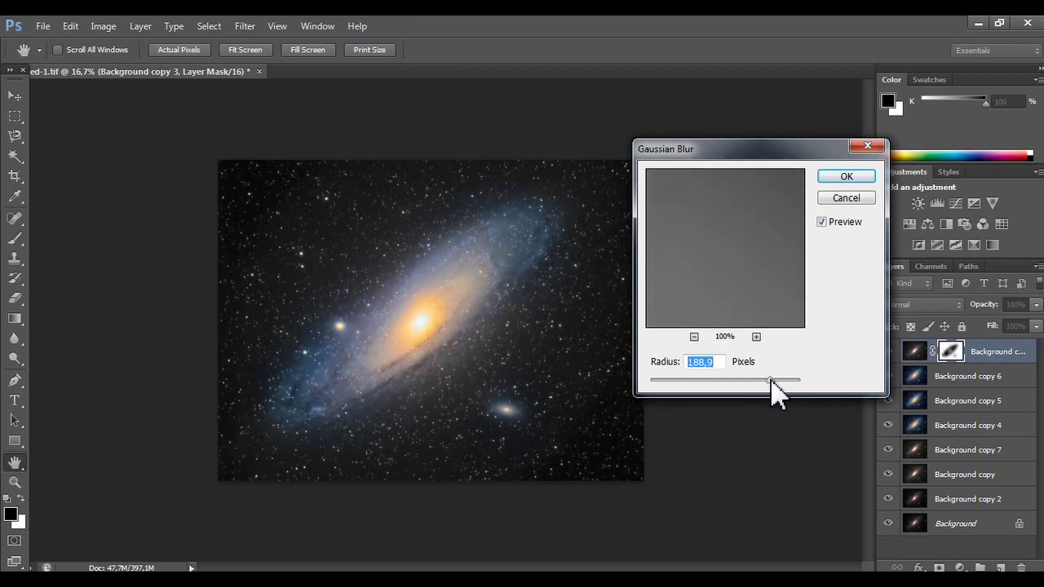
pyautogui.click(834, 176)
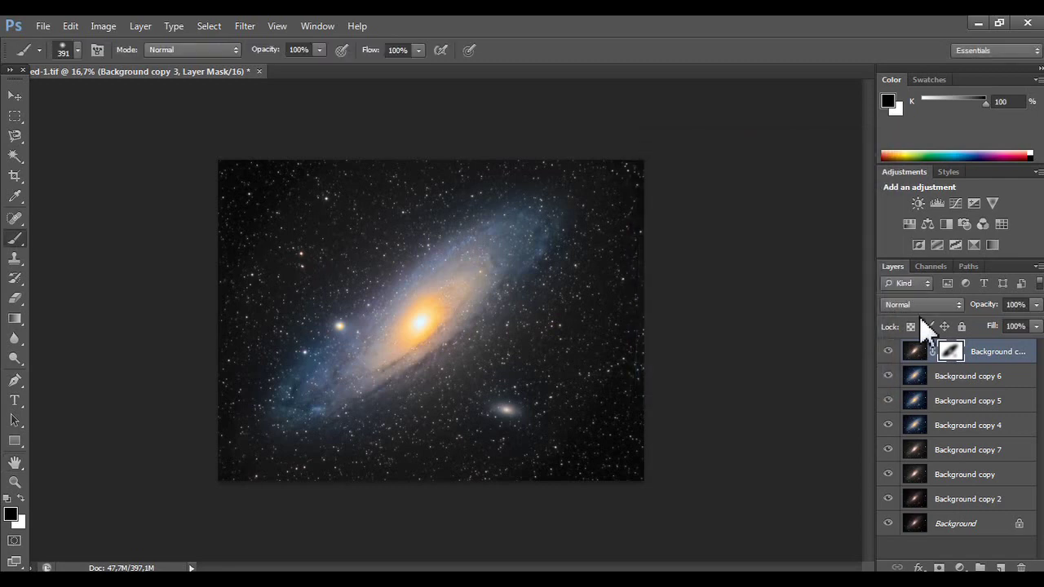
pyautogui.rightClick(977, 359)
# - Merge the masked layer into Background copy 6, hide the unused copies, and compare visibility
pyautogui.click(938, 388)
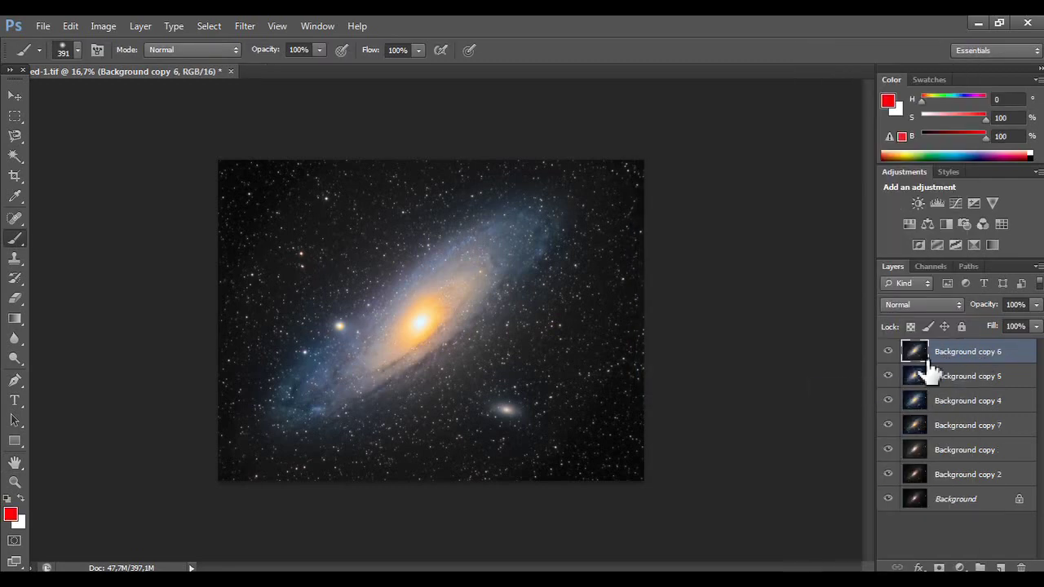
pyautogui.click(889, 352)
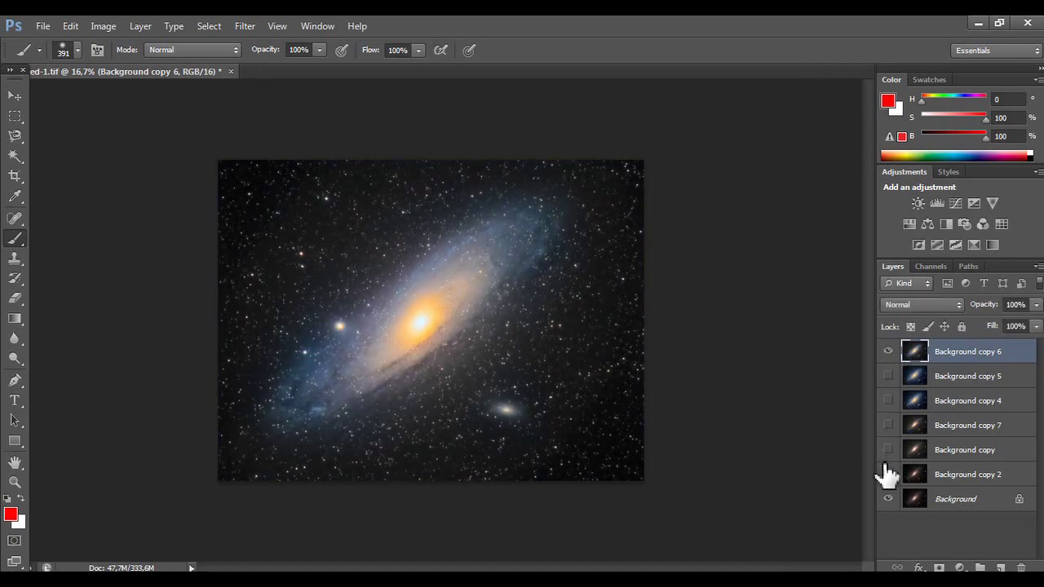
pyautogui.click(888, 352)
pyautogui.click(889, 352)
pyautogui.click(889, 353)
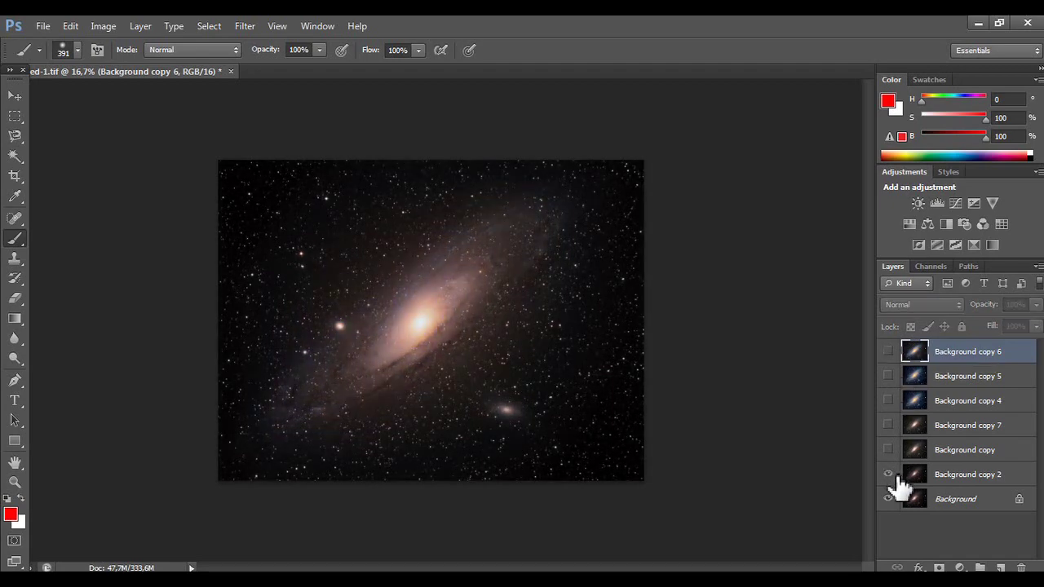
# - Duplicate Background copy 2 as a new Background copy 3 directly beneath the visible Background copy 6
pyautogui.moveTo(951, 477); pyautogui.dragTo(999, 566)
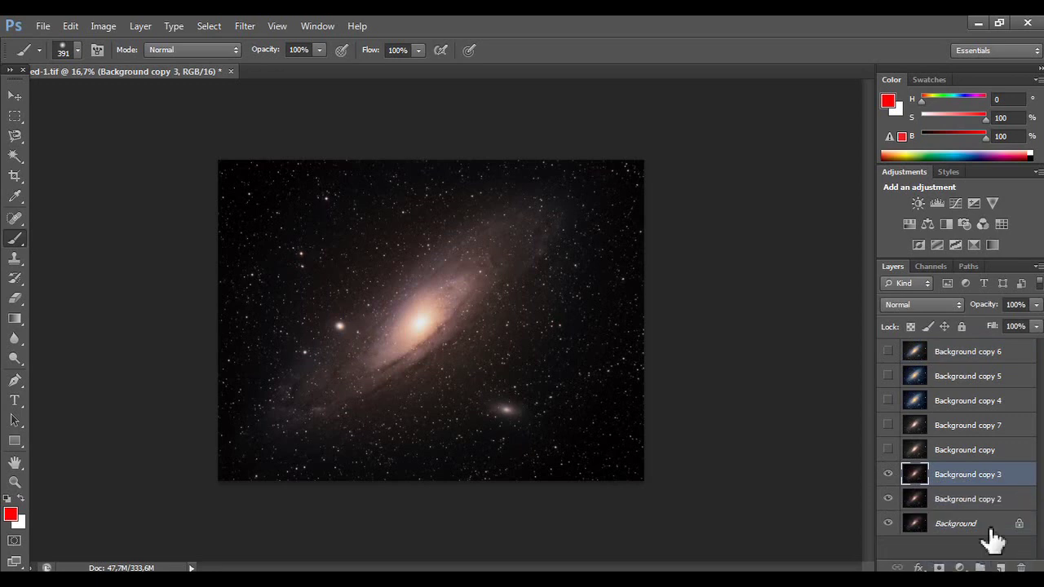
pyautogui.moveTo(978, 480); pyautogui.dragTo(965, 367)
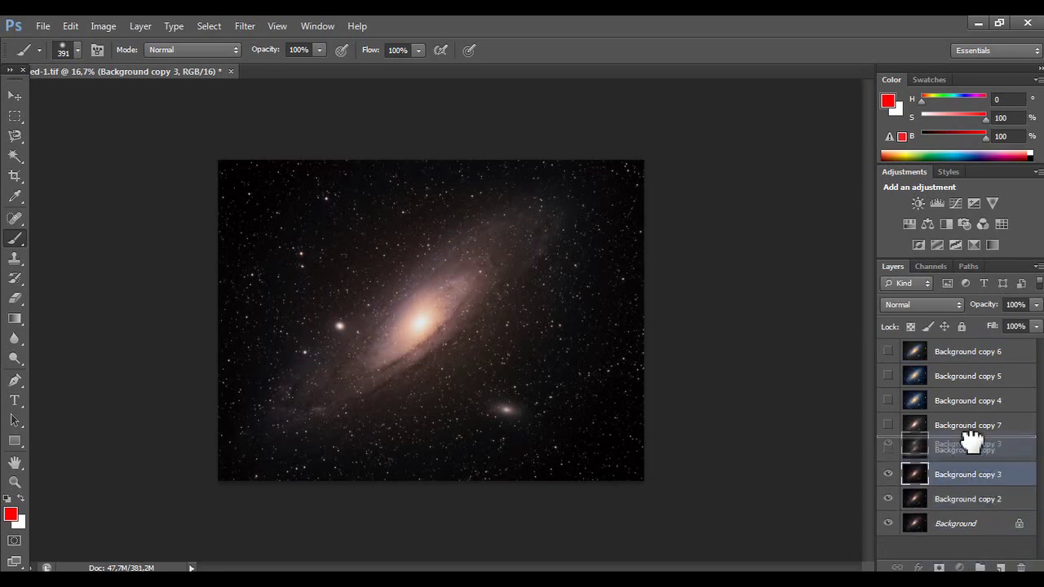
pyautogui.moveTo(965, 367)
pyautogui.mouseDown()
pyautogui.moveTo(964, 357)
pyautogui.moveTo(942, 357)
pyautogui.mouseUp()
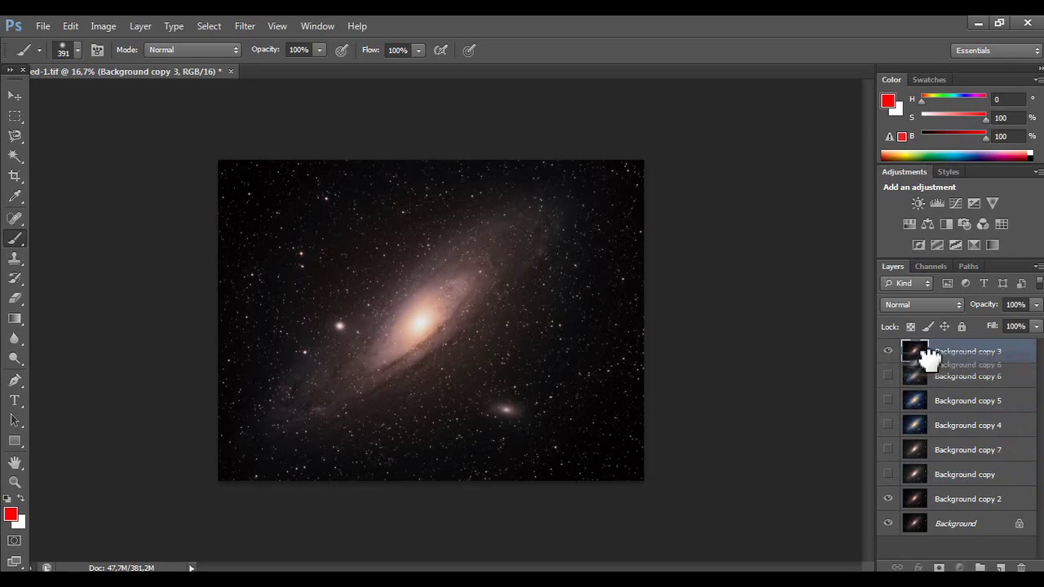
pyautogui.click(887, 352)
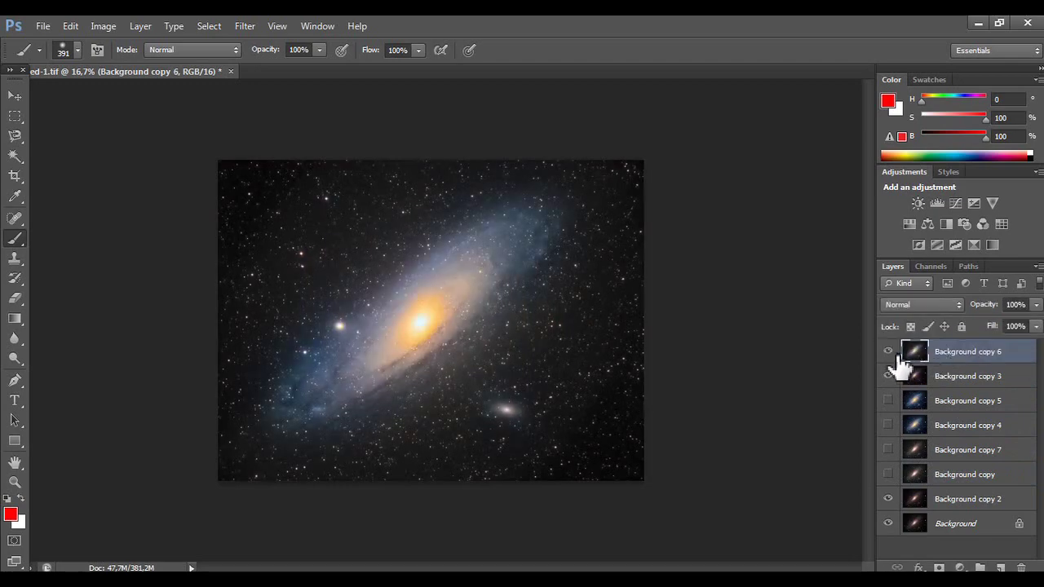
# - Give Background copy 6 a Reveal All mask and paint black over the galaxy core
pyautogui.click(209, 26)
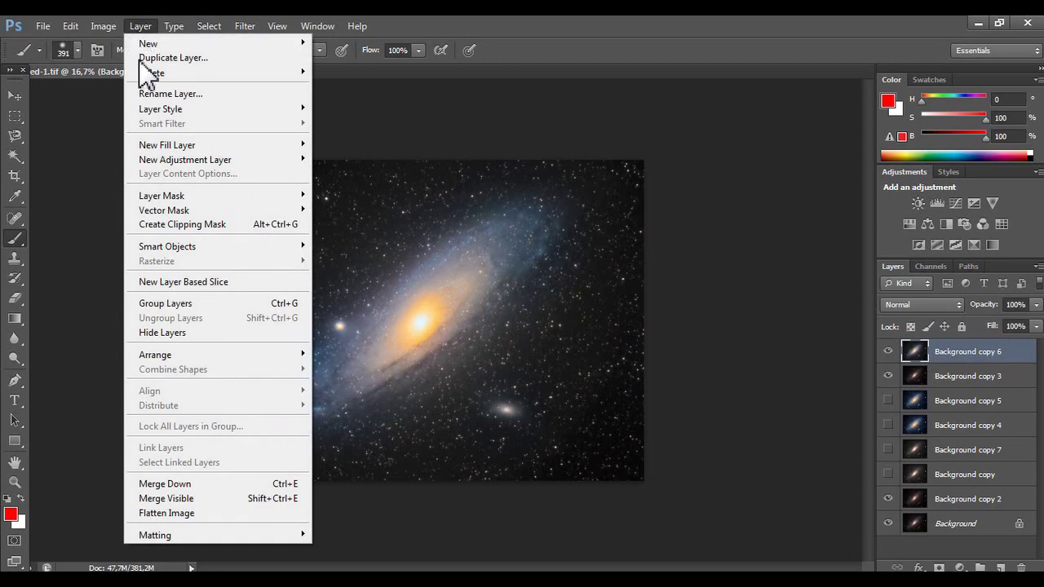
pyautogui.moveTo(161, 196)
pyautogui.click(371, 211)
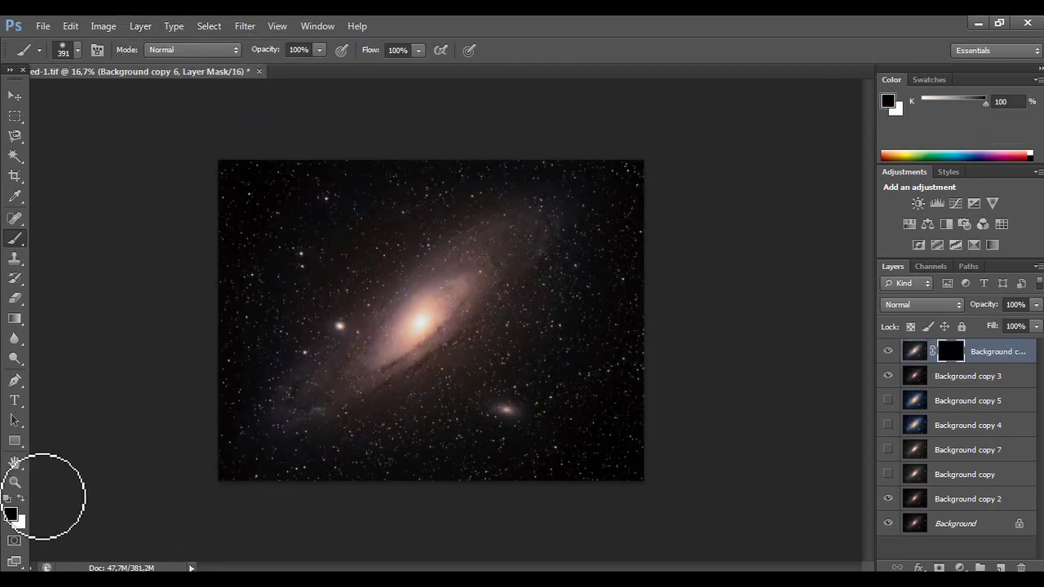
pyautogui.hotkey('ctrl', 'z')
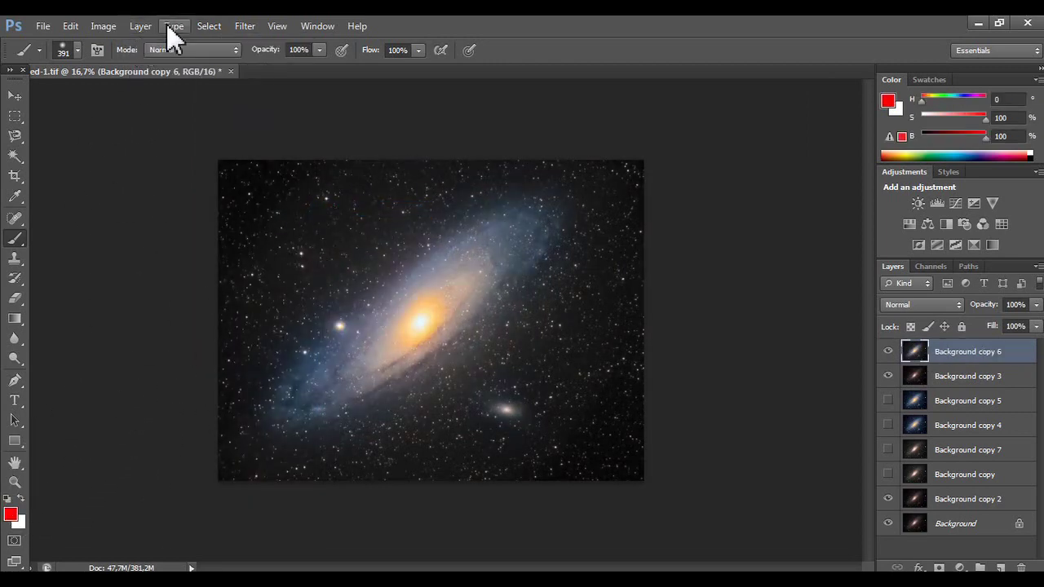
pyautogui.click(172, 28)
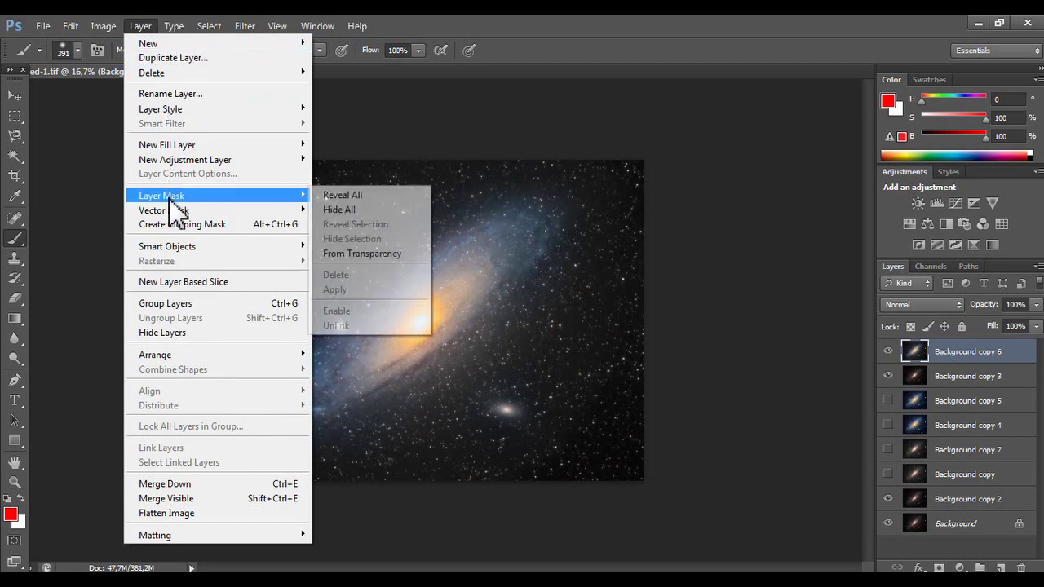
pyautogui.click(397, 195)
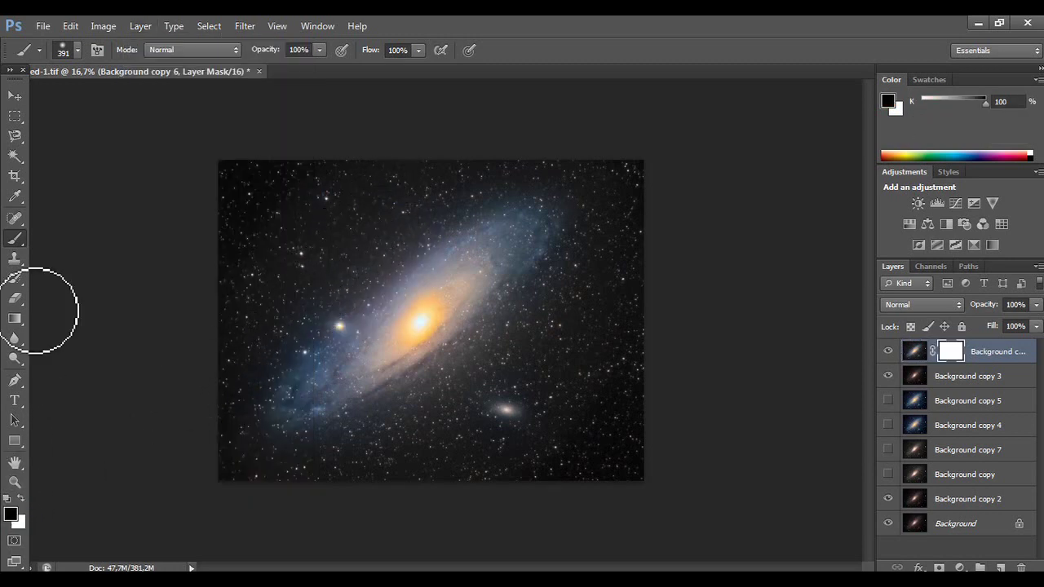
pyautogui.moveTo(415, 326)
pyautogui.mouseDown()
pyautogui.moveTo(432, 304)
pyautogui.moveTo(438, 318)
pyautogui.mouseUp()
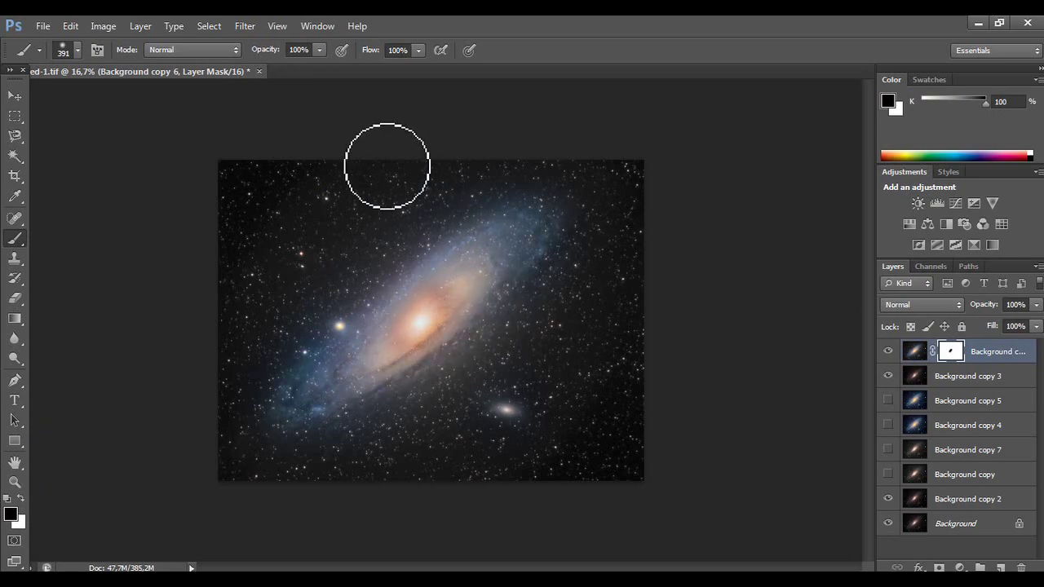
pyautogui.click(322, 26)
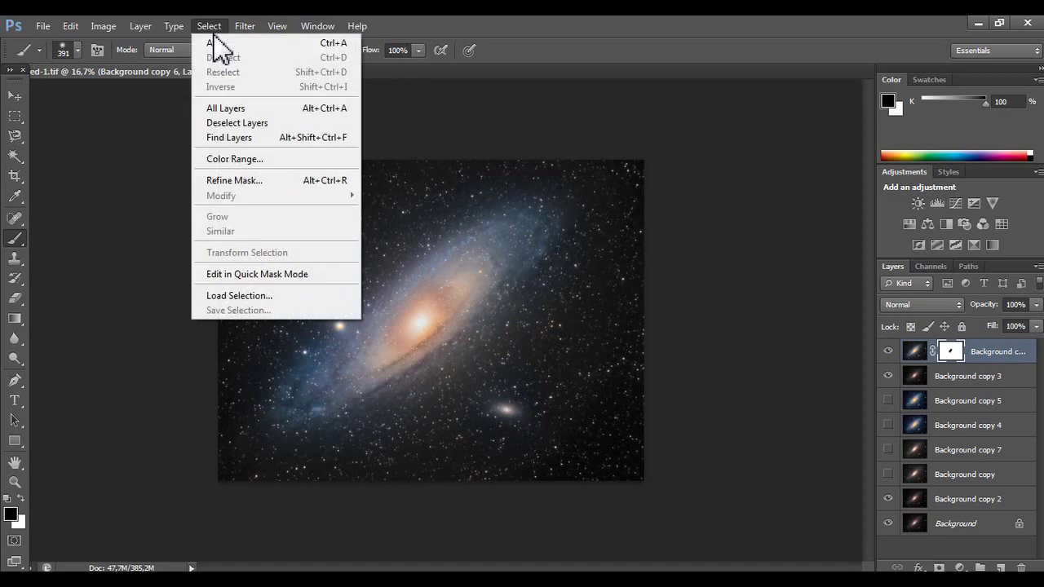
# - Soften the core mask with a 120.5-pixel Gaussian Blur, then merge Background copy 6 into Background copy 3
pyautogui.moveTo(253, 181)
pyautogui.click(494, 290)
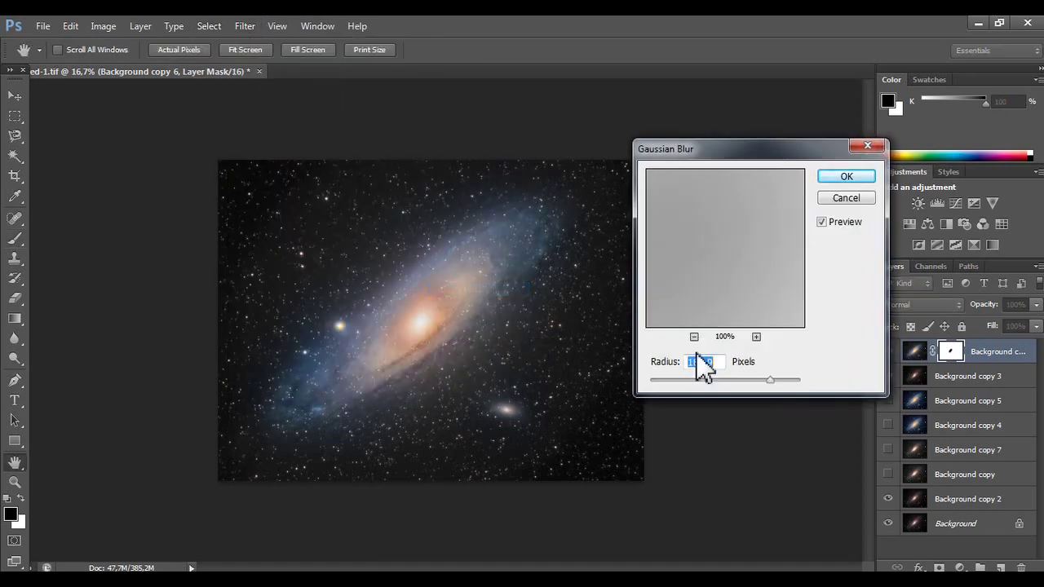
pyautogui.moveTo(771, 380)
pyautogui.mouseDown()
pyautogui.moveTo(716, 380)
pyautogui.moveTo(752, 380)
pyautogui.mouseUp()
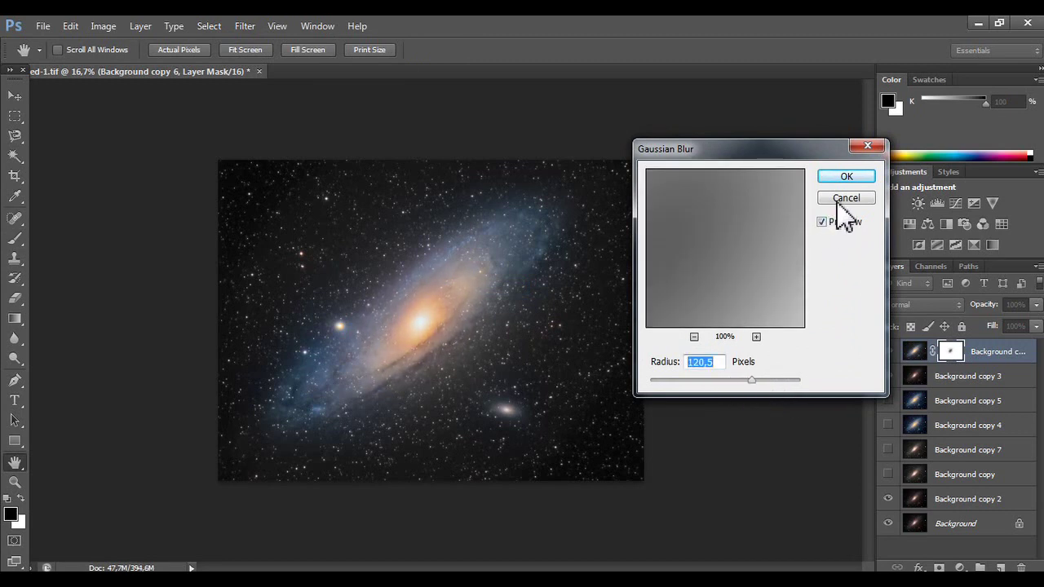
pyautogui.click(846, 177)
pyautogui.rightClick(980, 351)
pyautogui.click(912, 388)
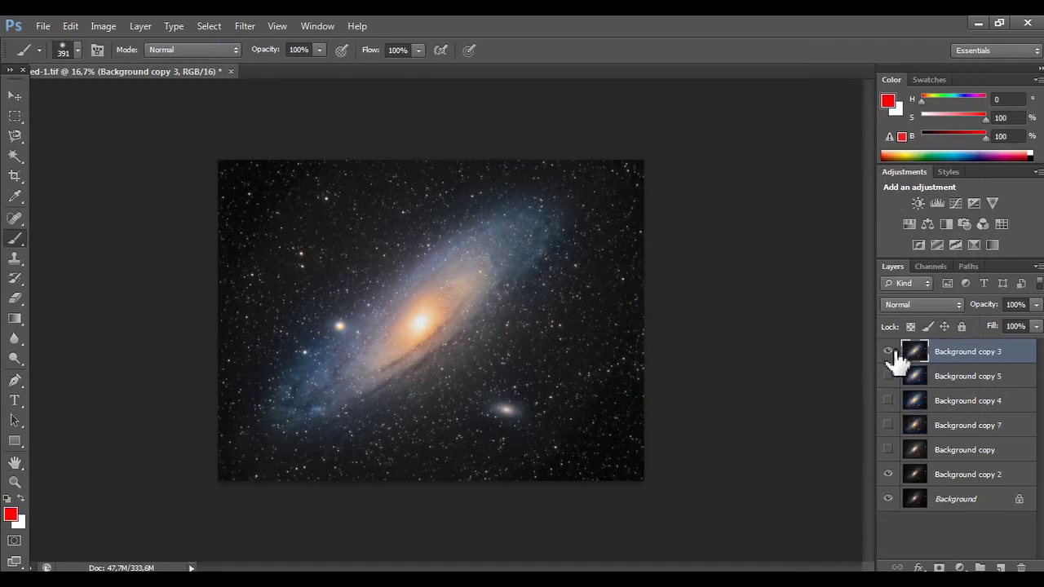
# - Add a Curves 1 adjustment with a slight midpoint tweak and merge it into Background copy 3
pyautogui.click(890, 353)
pyautogui.click(954, 203)
pyautogui.moveTo(766, 280); pyautogui.dragTo(768, 300)
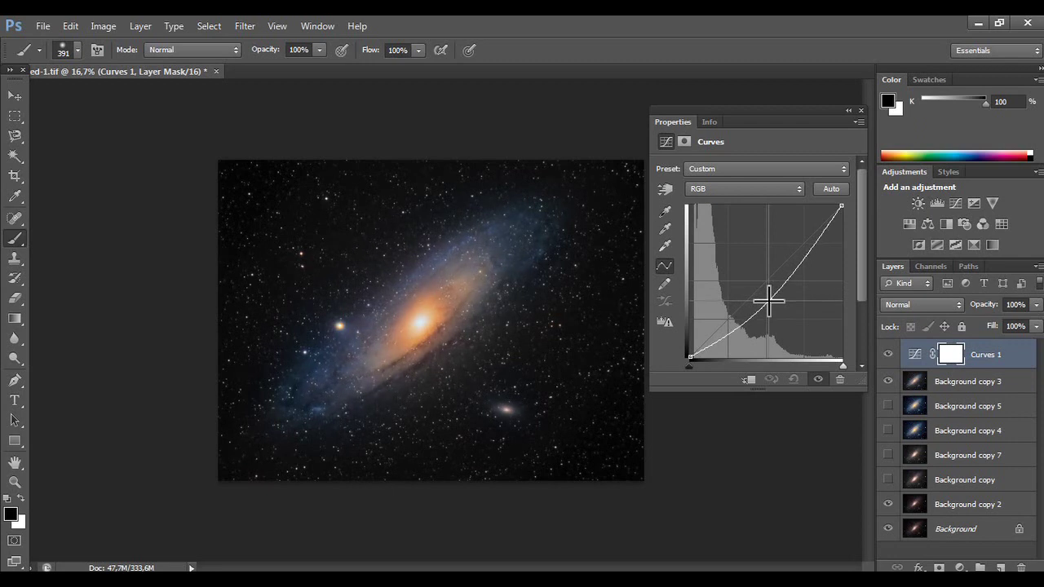
pyautogui.moveTo(769, 302)
pyautogui.mouseDown()
pyautogui.moveTo(758, 290)
pyautogui.moveTo(766, 300)
pyautogui.mouseUp()
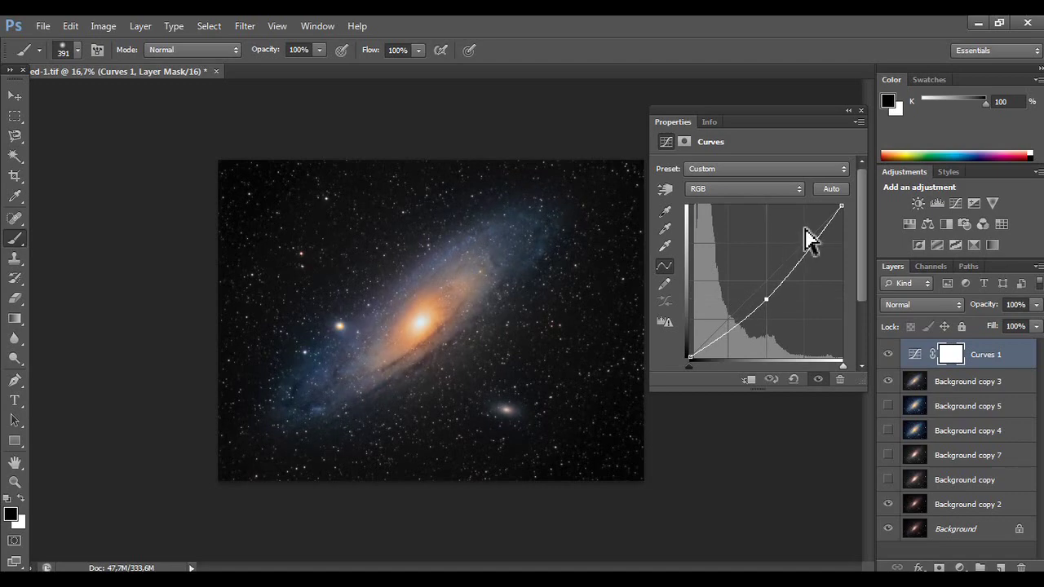
pyautogui.click(861, 111)
pyautogui.rightClick(990, 356)
pyautogui.click(919, 390)
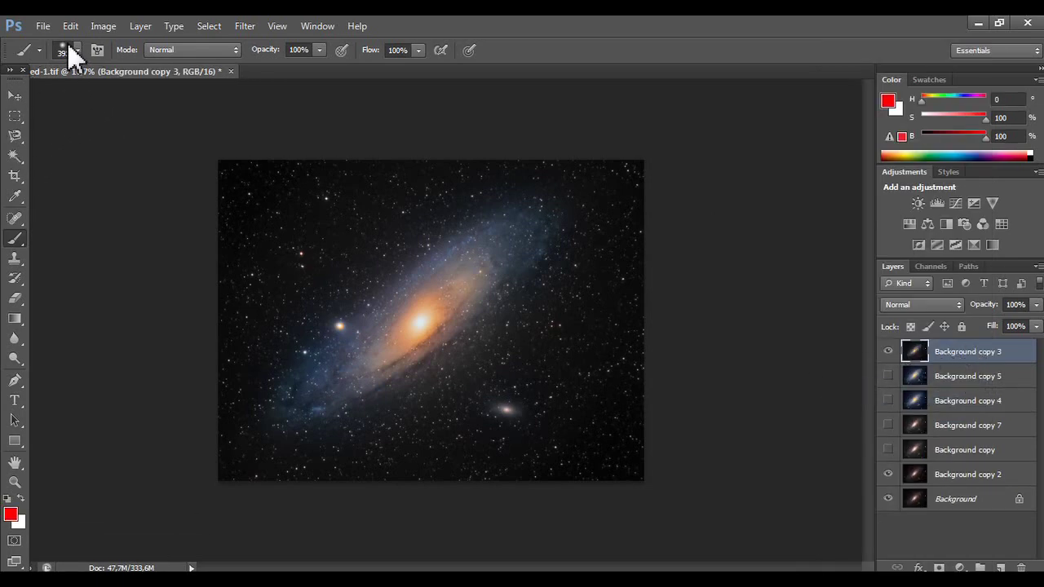
pyautogui.click(46, 25)
# - Save a flattened TIFF copy named Untitled-4 with the default TIFF options
pyautogui.click(102, 210)
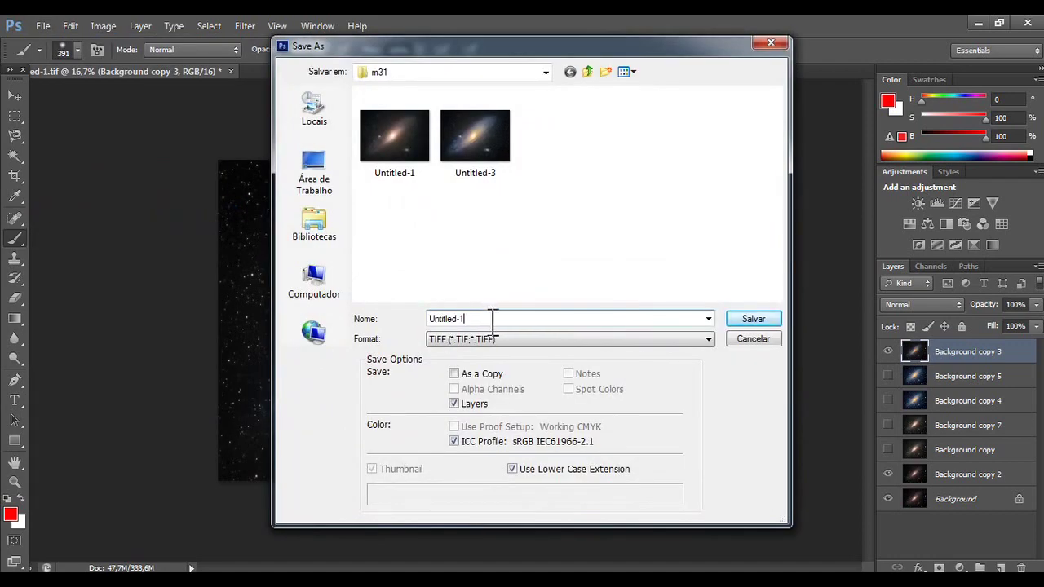
pyautogui.press('BackSpace')
pyautogui.write('4')
pyautogui.click(456, 402)
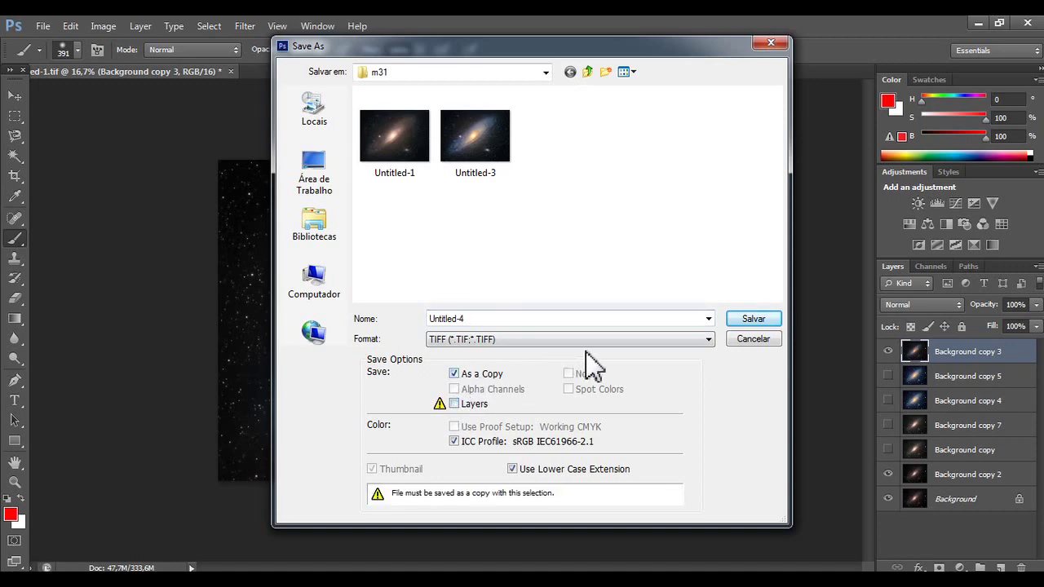
pyautogui.click(743, 322)
pyautogui.click(620, 110)
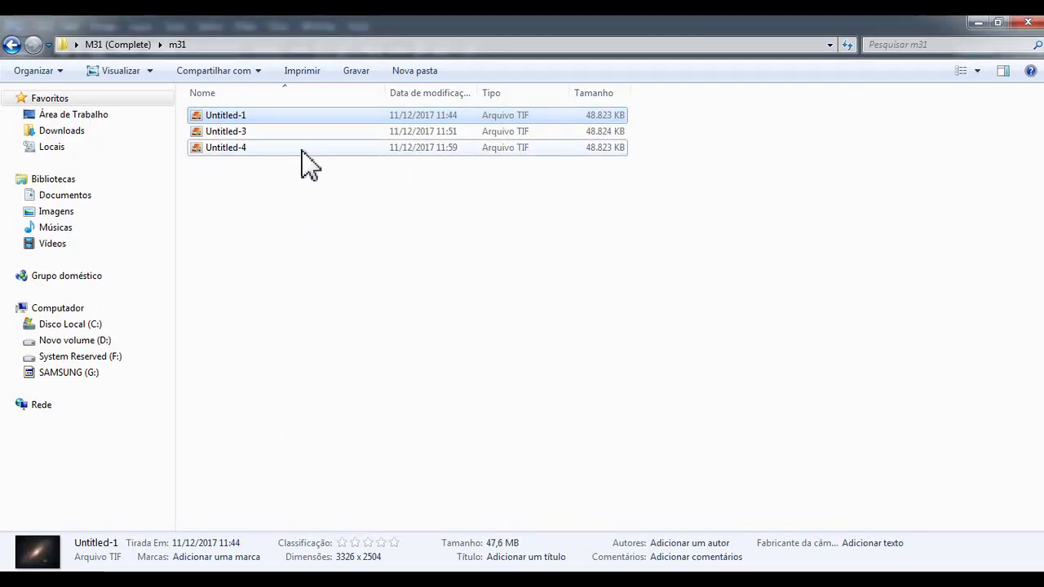
# - Open Untitled-4 in Photo Viewer to check the saved result, then close the viewer
pyautogui.doubleClick(304, 148)
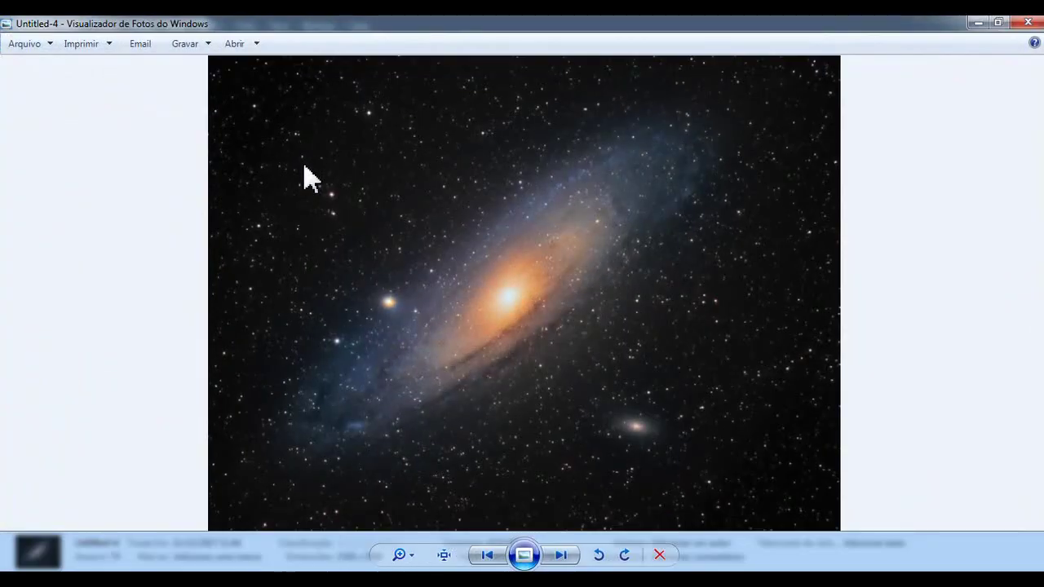
pyautogui.hotkey('alt', 'F4')
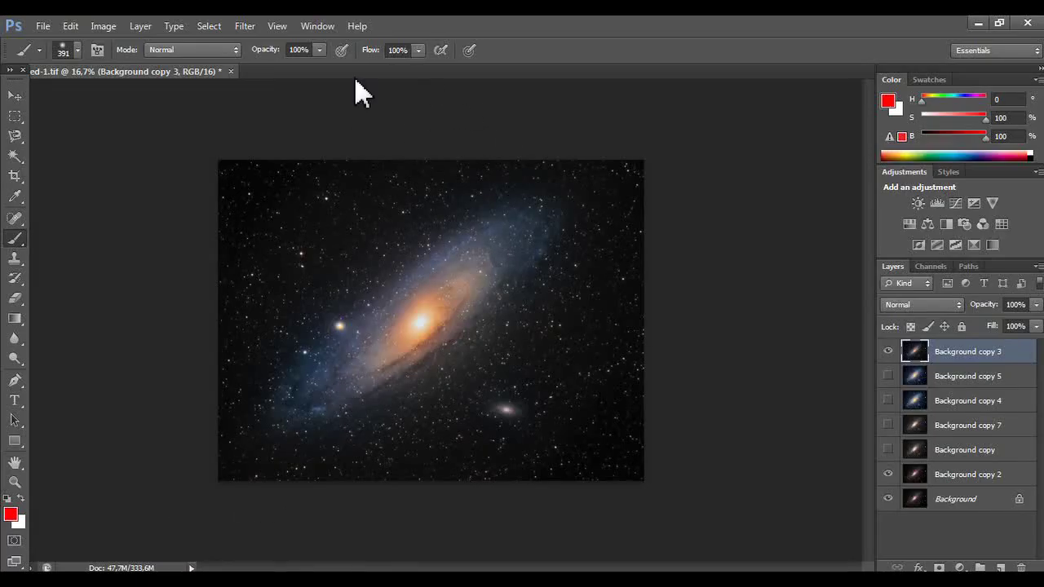
pyautogui.click(277, 26)
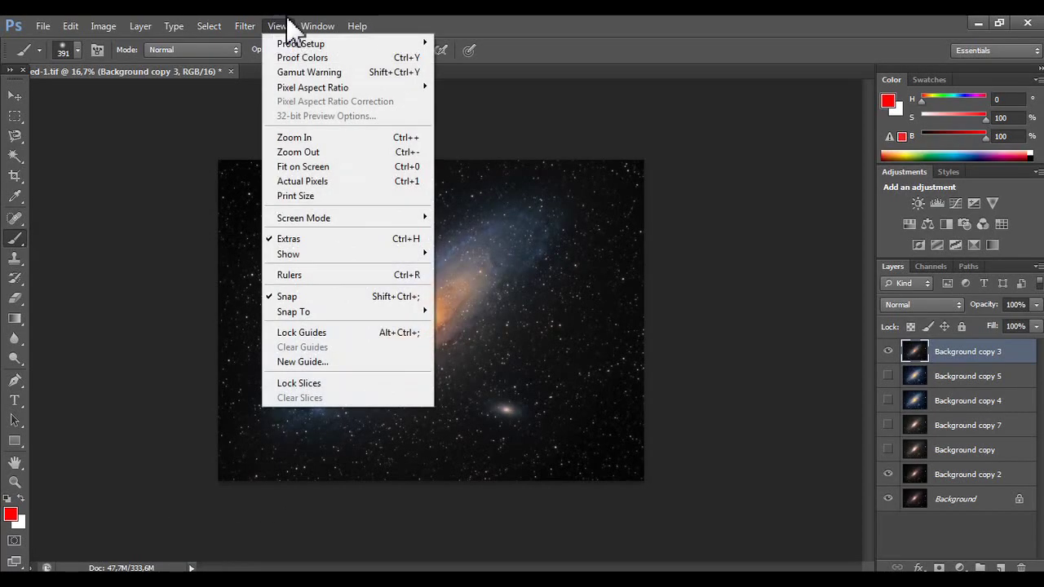
# - Play the Local Contrast Enhancement action from the Actions panel on Background copy 3
pyautogui.click(334, 100)
pyautogui.scroll(-1, 636, 442)
pyautogui.scroll(-3, 644, 457)
pyautogui.scroll(-3, 644, 461)
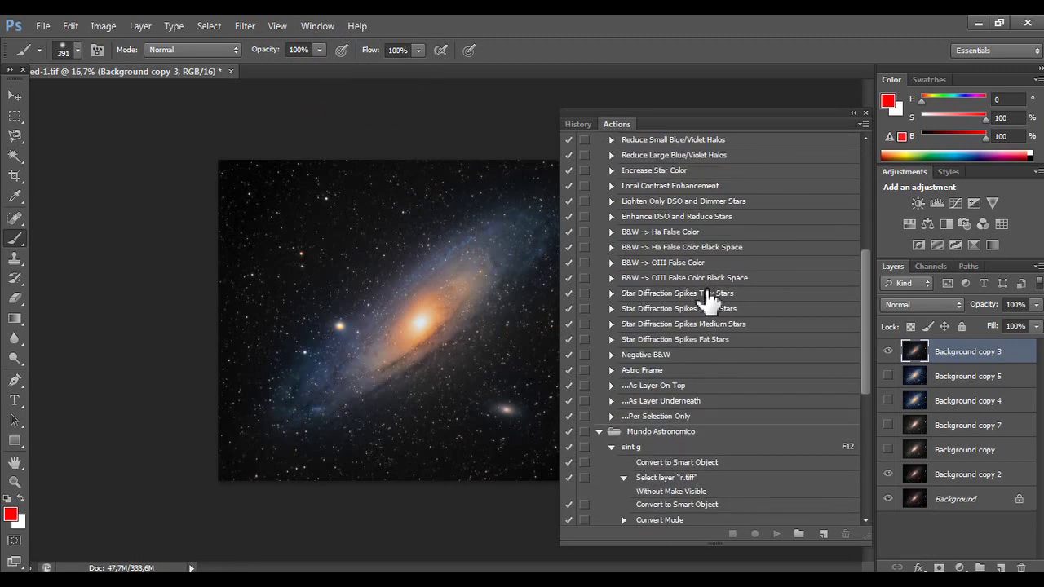
pyautogui.scroll(1, 703, 310)
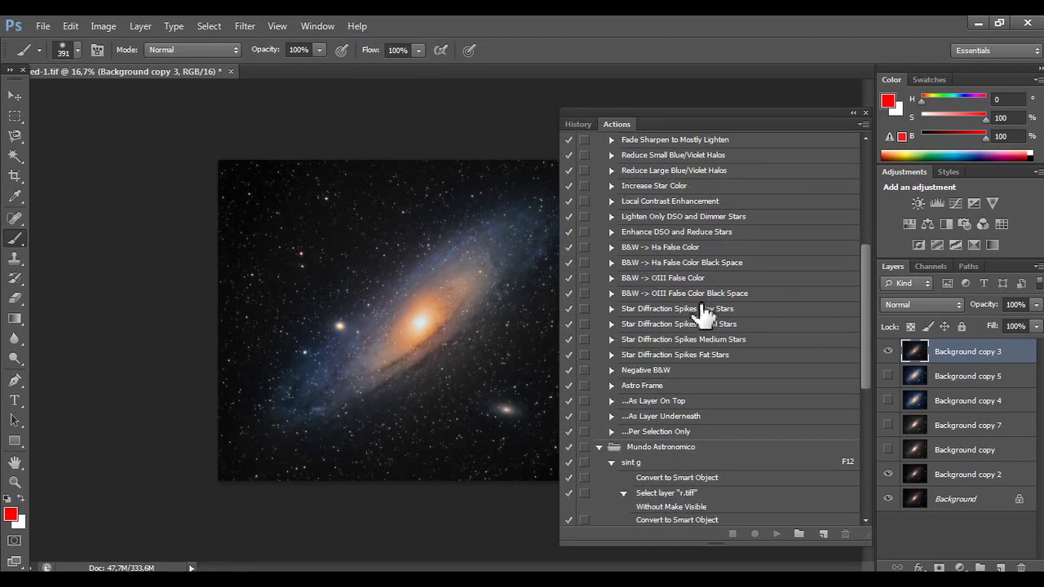
pyautogui.click(711, 201)
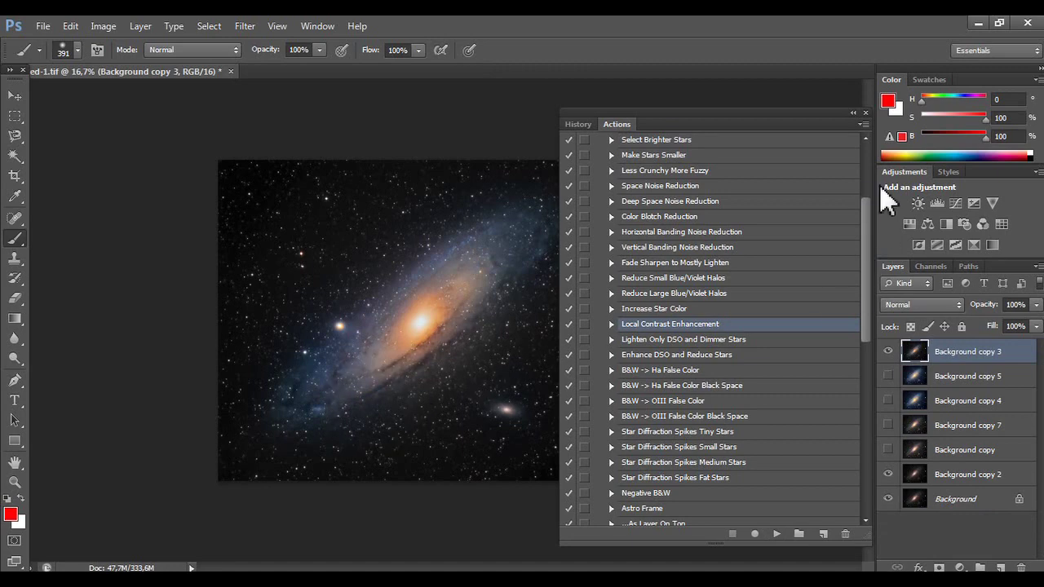
pyautogui.click(865, 112)
pyautogui.click(43, 26)
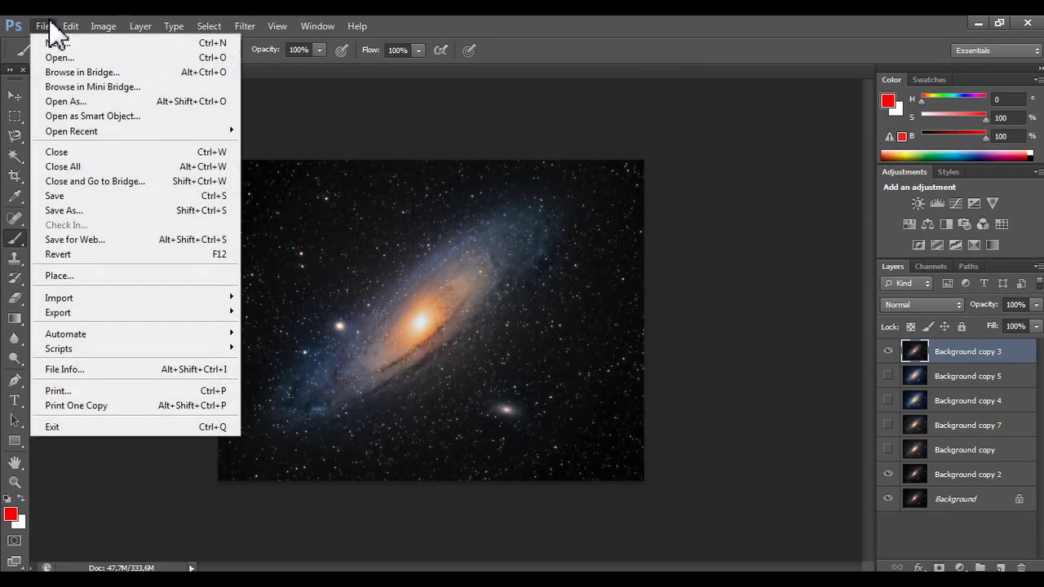
# - Save the image as Untitled-5, a flattened TIFF copy with the default TIFF options
pyautogui.click(103, 211)
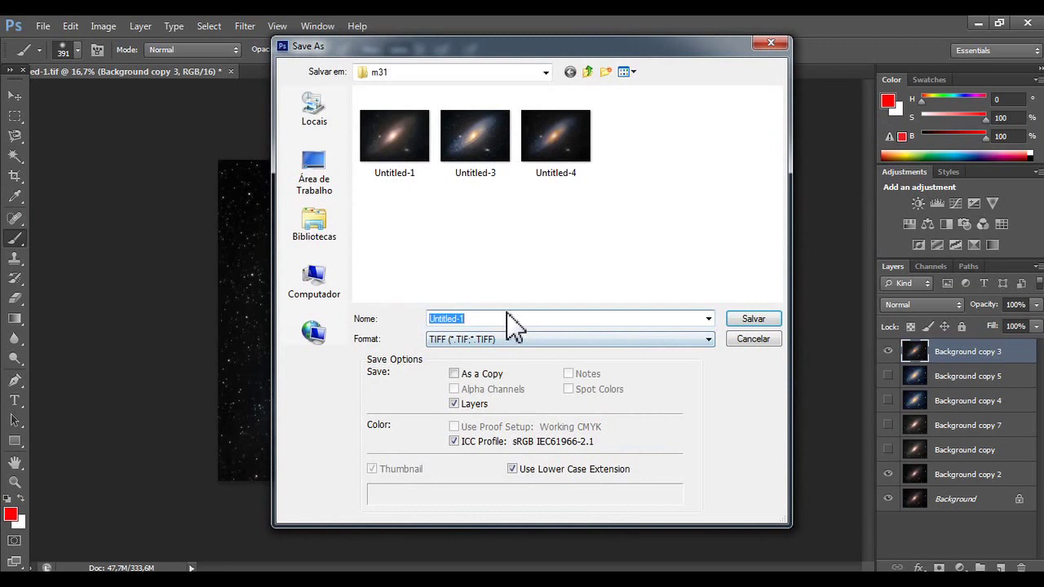
pyautogui.click(563, 143)
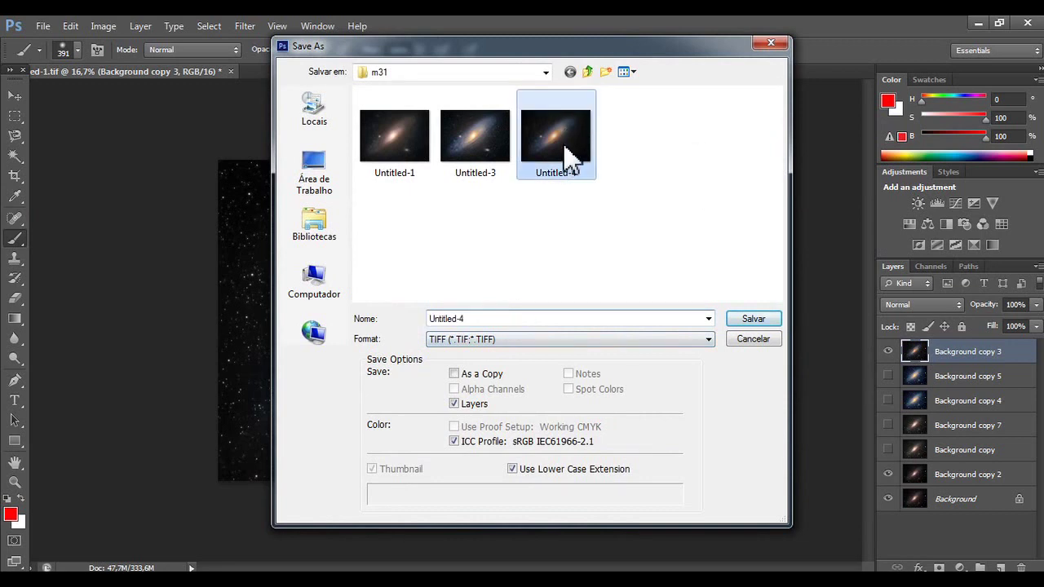
pyautogui.click(529, 318)
pyautogui.press('BackSpace')
pyautogui.write('5')
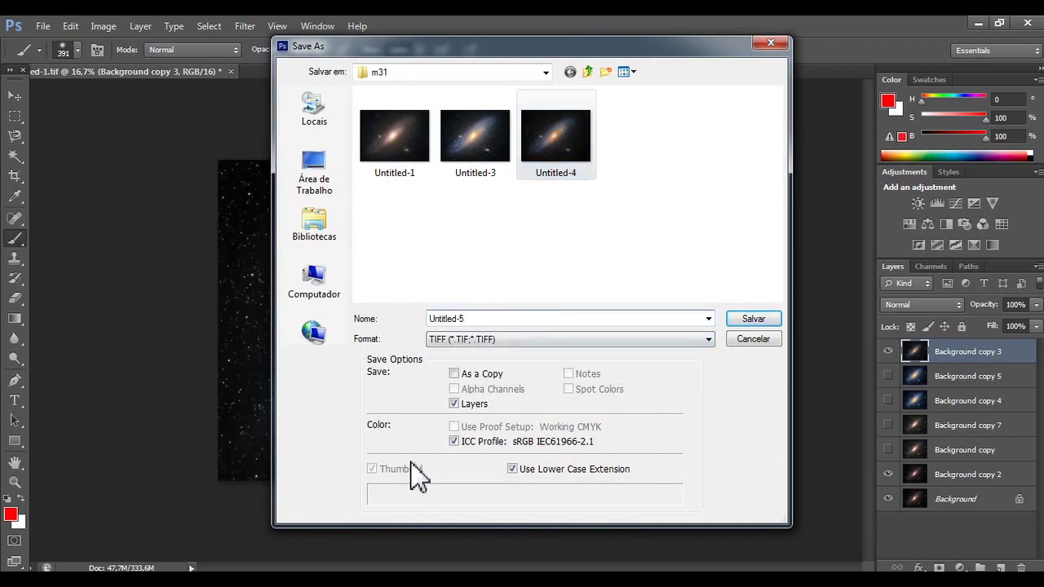
pyautogui.click(454, 403)
pyautogui.click(750, 319)
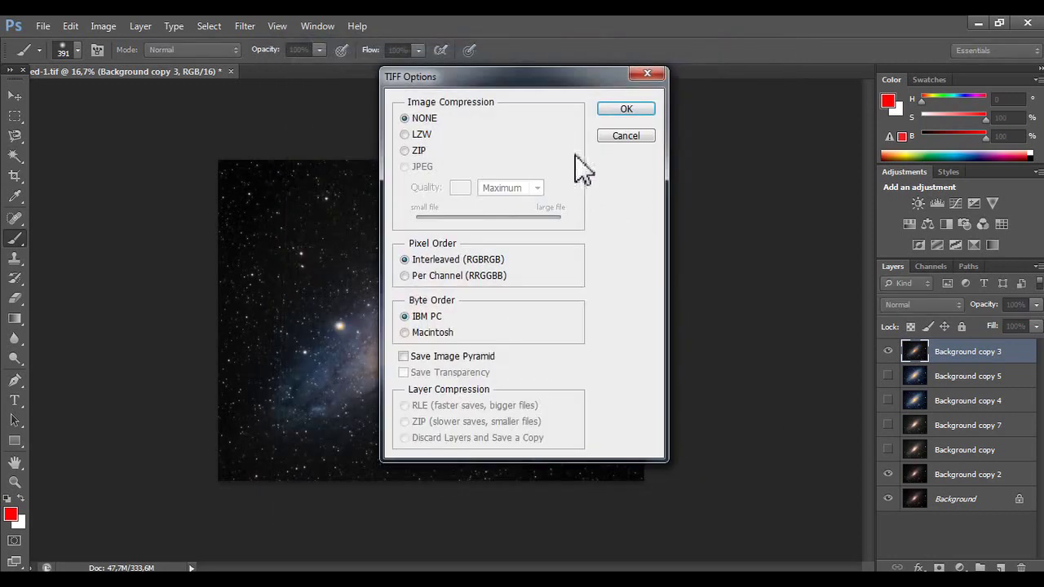
pyautogui.click(612, 113)
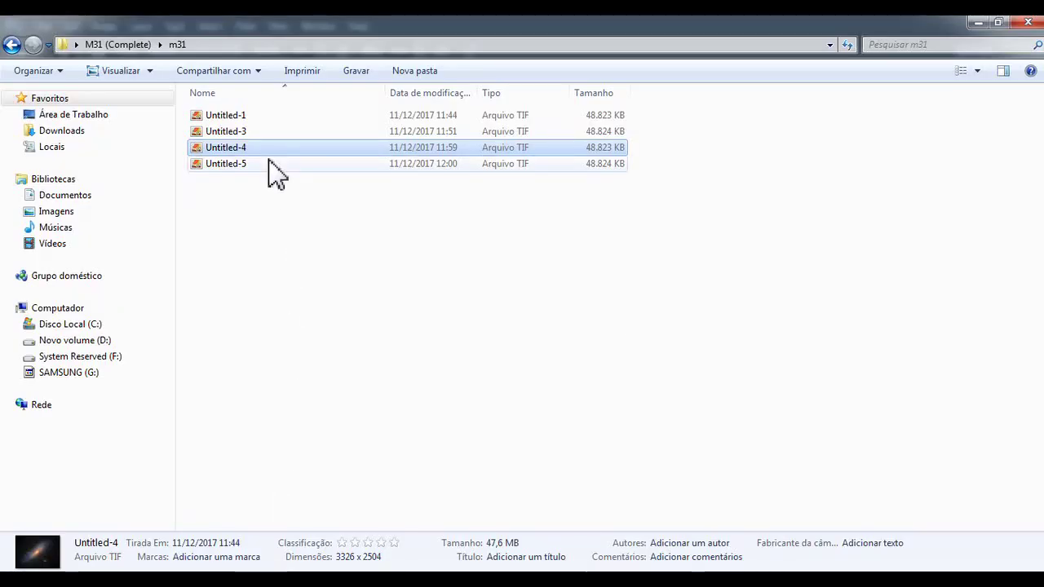
# - Open Untitled-5 in Photo Viewer, zoom in, and flip back and forth against Untitled-1
pyautogui.doubleClick(269, 163)
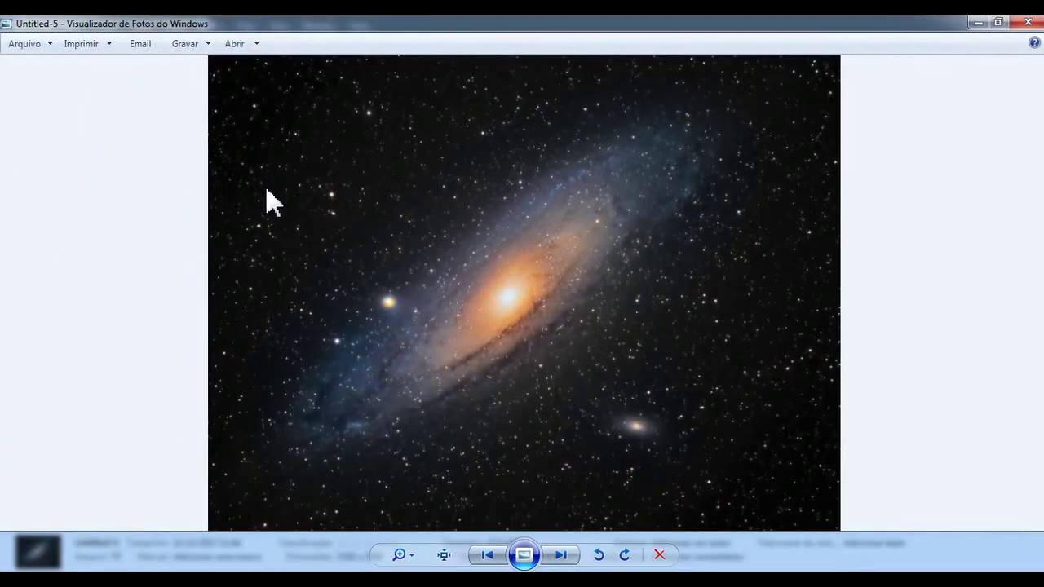
pyautogui.scroll(2, 465, 403)
pyautogui.press('Right')
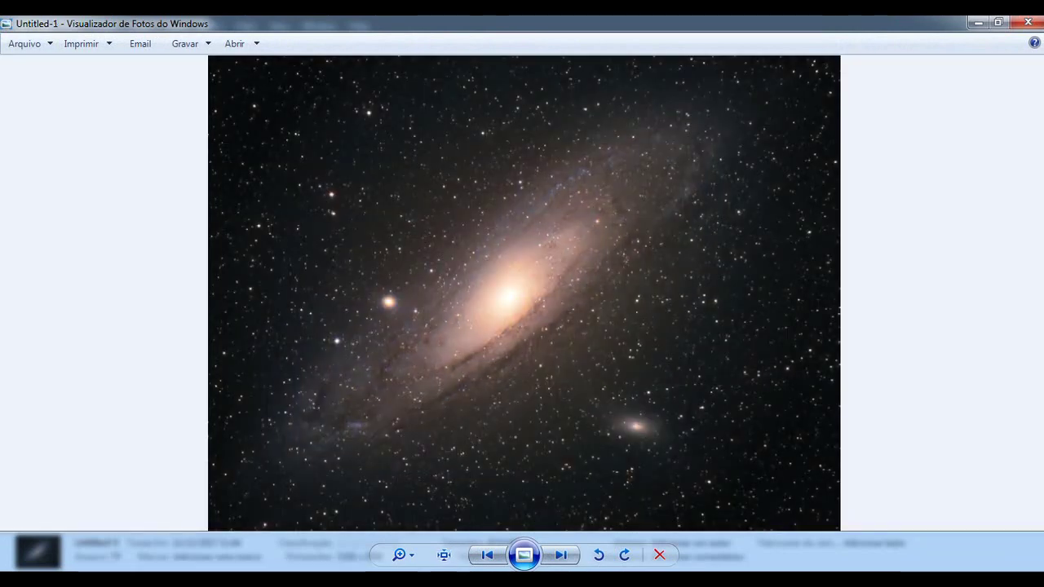
pyautogui.press('Left')
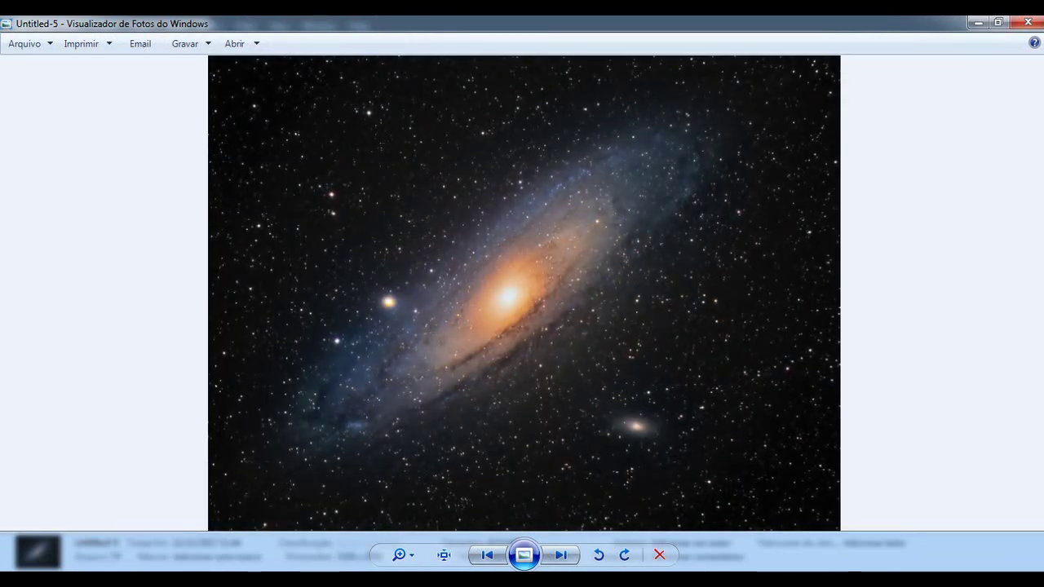
pyautogui.press('Right')
pyautogui.press('Right')
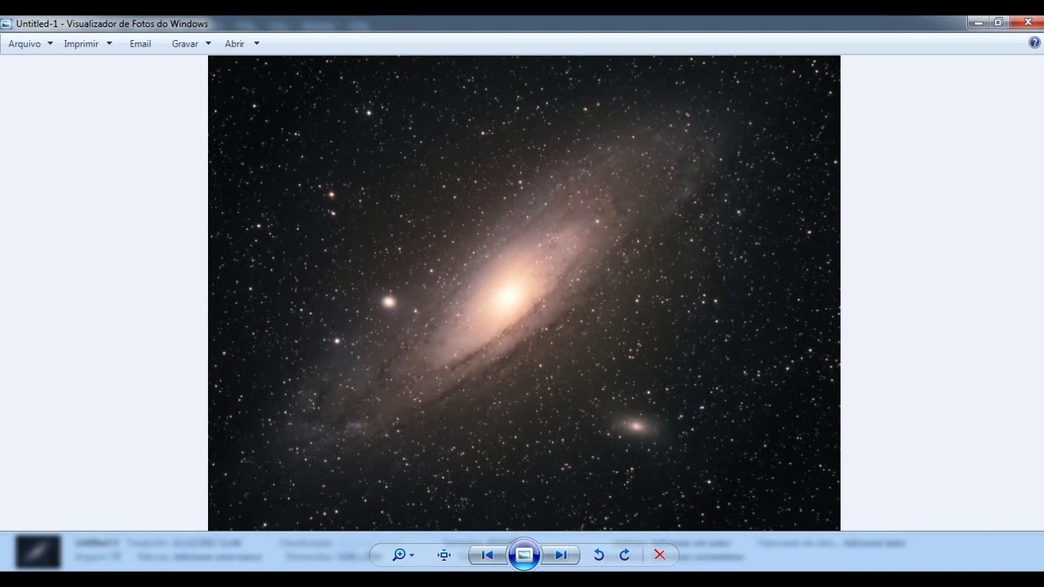
pyautogui.press('Left')
pyautogui.press('Right')
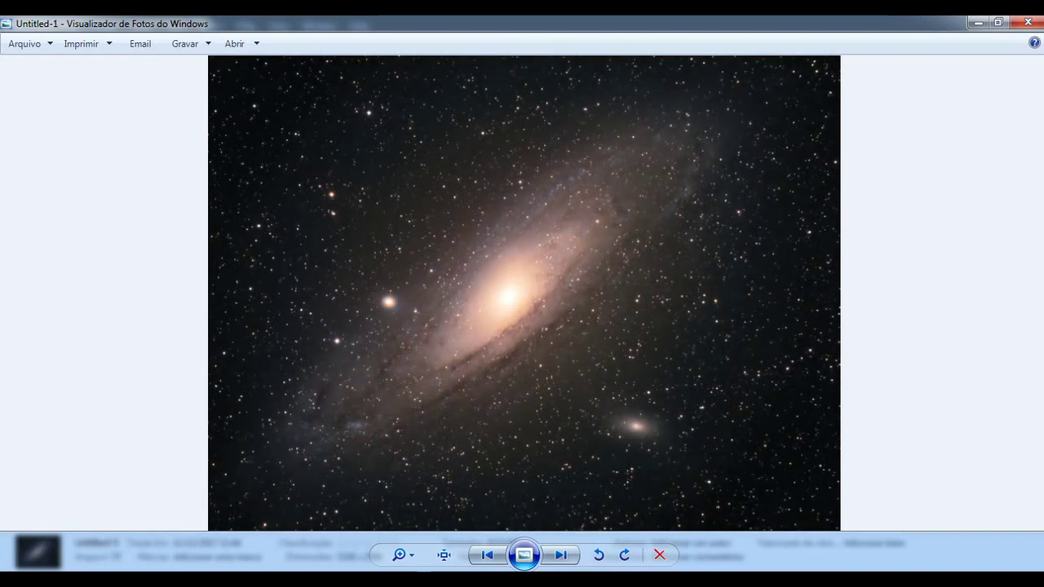